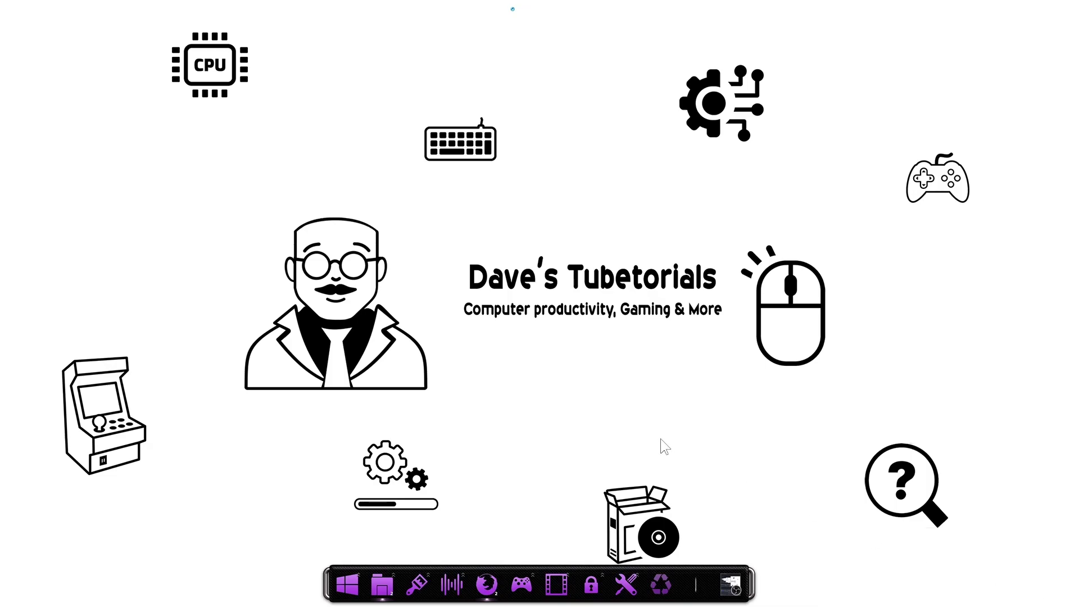
- Review the browser's download pages for Ultimate ASI Loader v6.2.0, the Juiced v.1.01 US patch and Microsoft DirectInput Mapper
{"action": "mouse_move", "coordinate": [492, 578]}
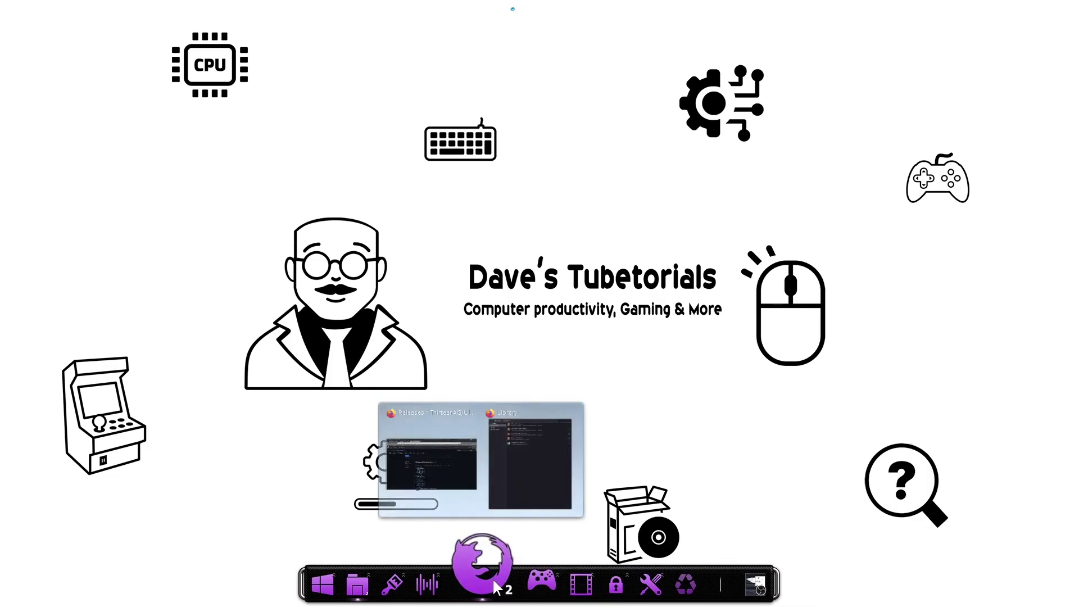
{"action": "left_click", "coordinate": [426, 454]}
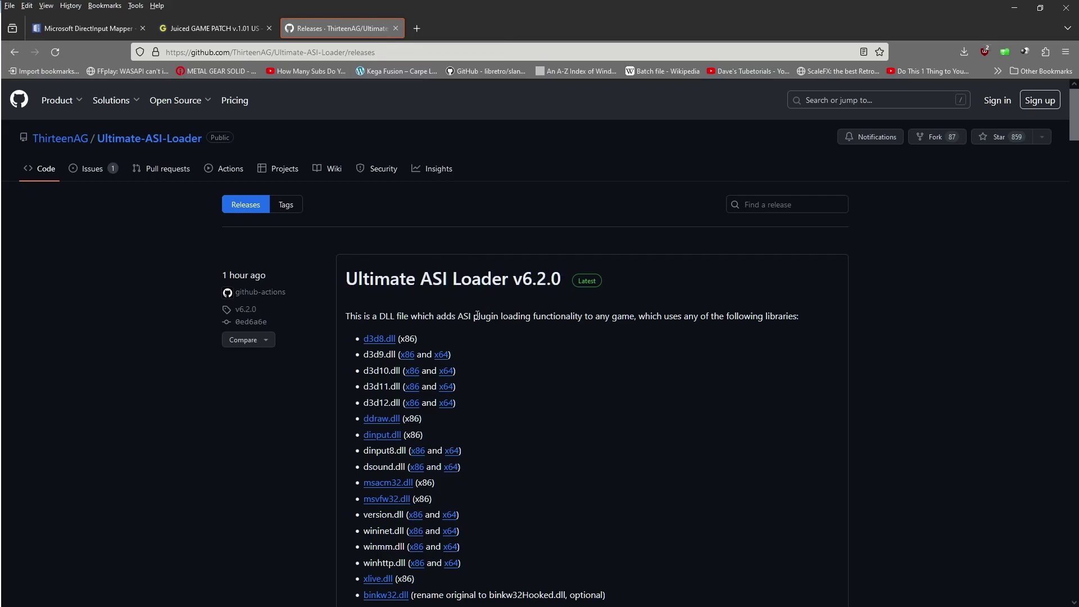
{"action": "scroll", "coordinate": [537, 397], "scroll_direction": "down", "scroll_amount": 8}
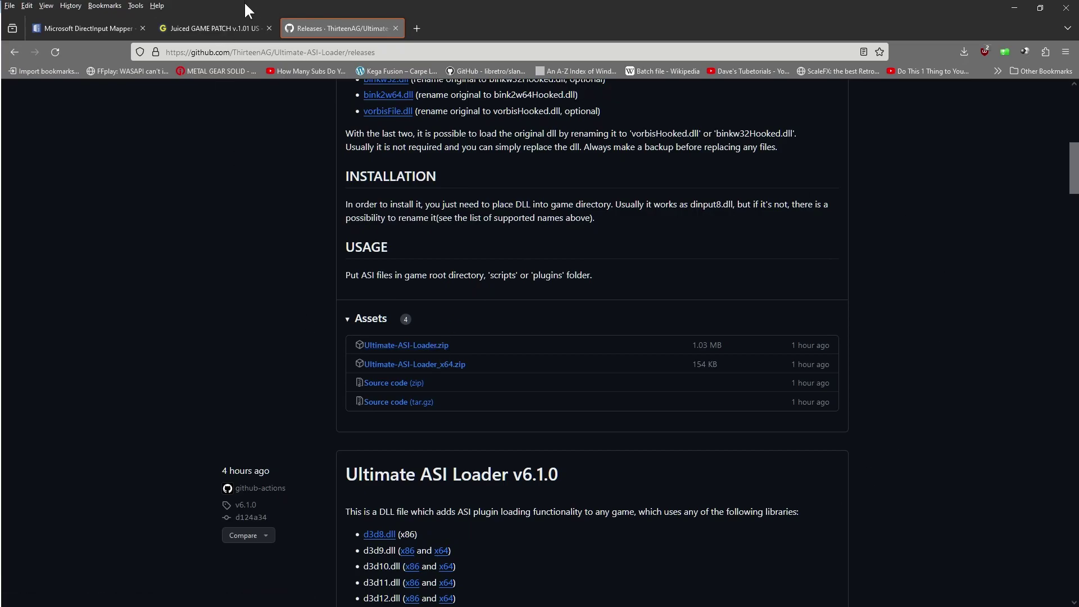
{"action": "left_click", "coordinate": [232, 35]}
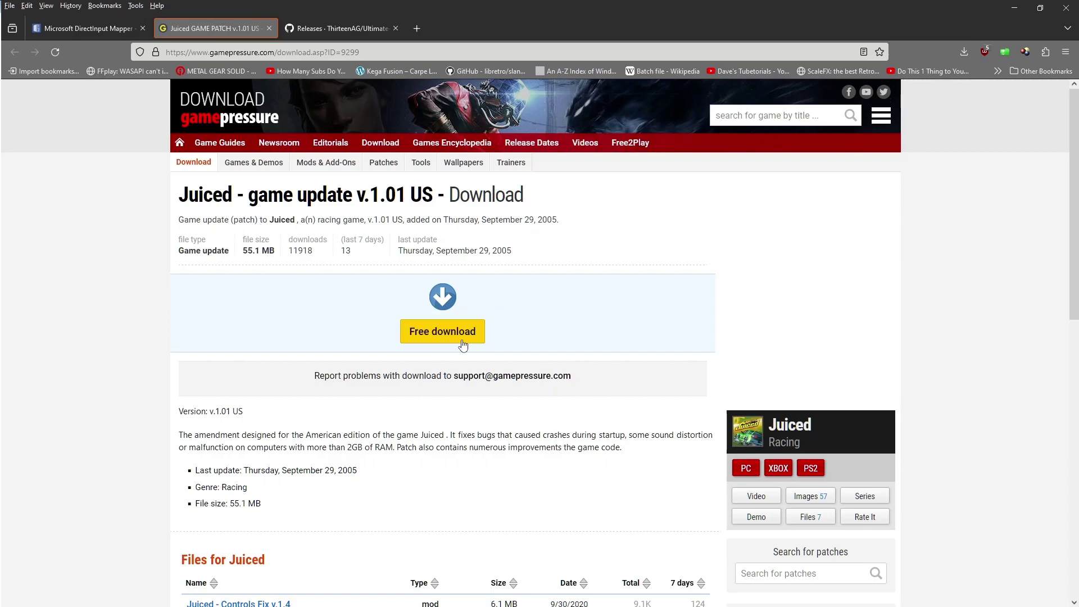
{"action": "scroll", "coordinate": [467, 337], "scroll_direction": "down", "scroll_amount": 5}
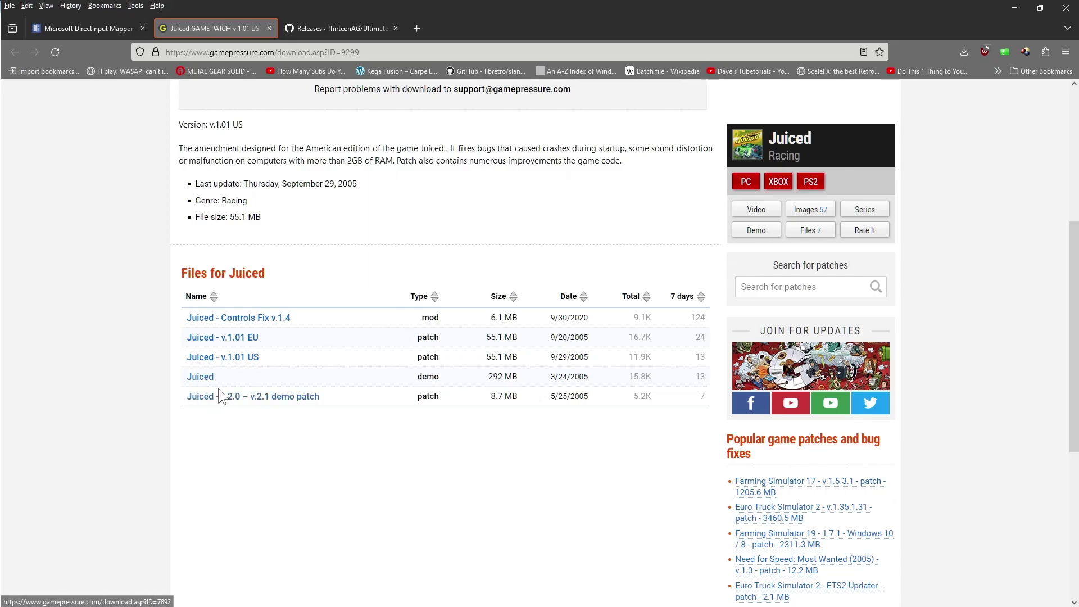
{"action": "left_click", "coordinate": [80, 25]}
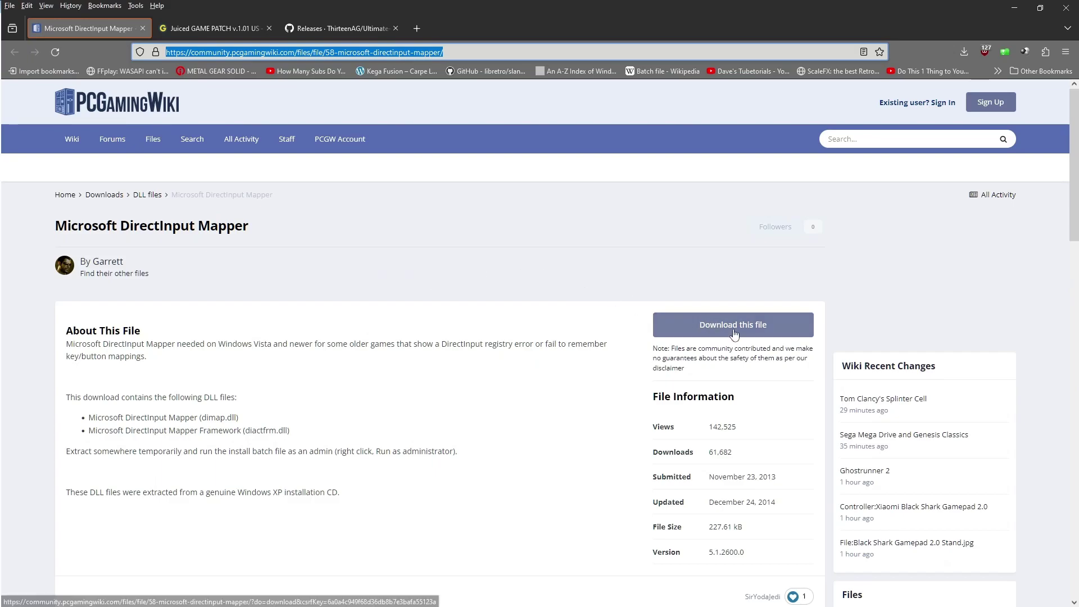
- Minimize the browser and bring up the Downloads folder window beside the Juiced game folder
{"action": "left_click", "coordinate": [1010, 8]}
{"action": "mouse_move", "coordinate": [396, 589]}
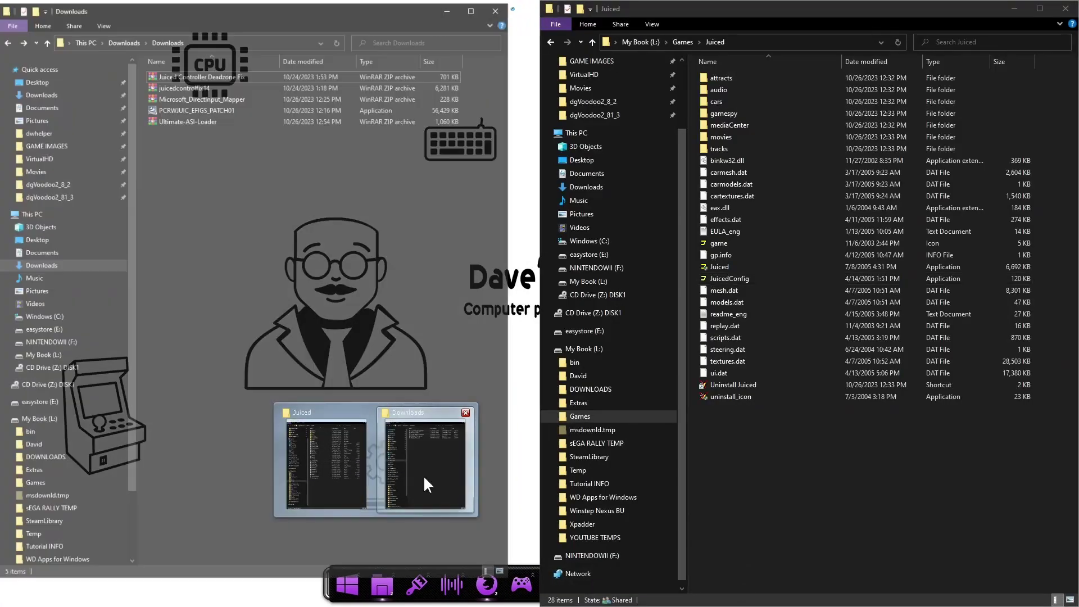
{"action": "left_click", "coordinate": [423, 475]}
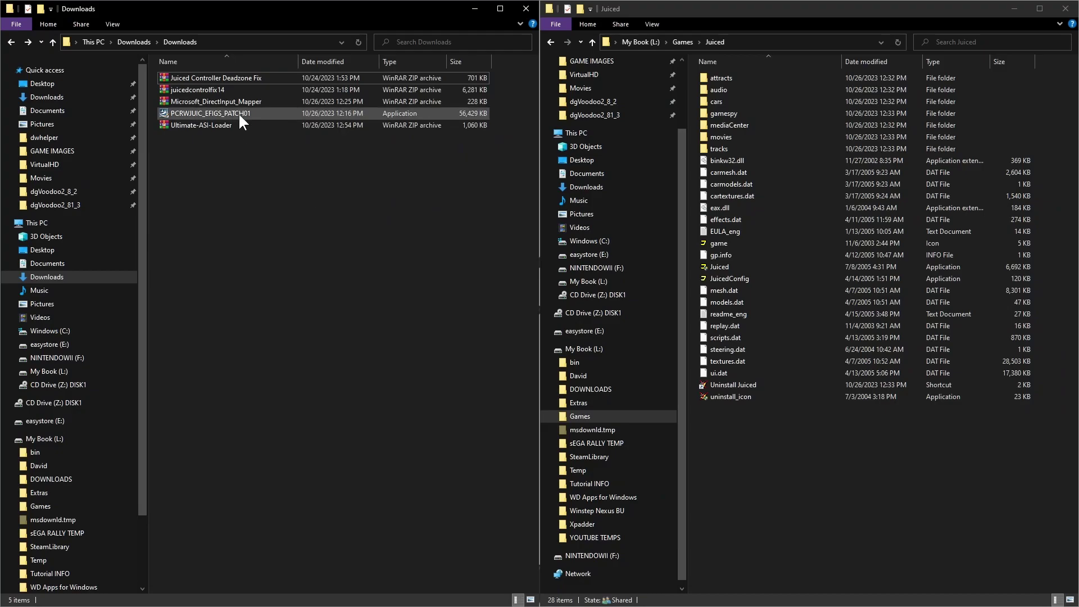
{"action": "mouse_move", "coordinate": [238, 113]}
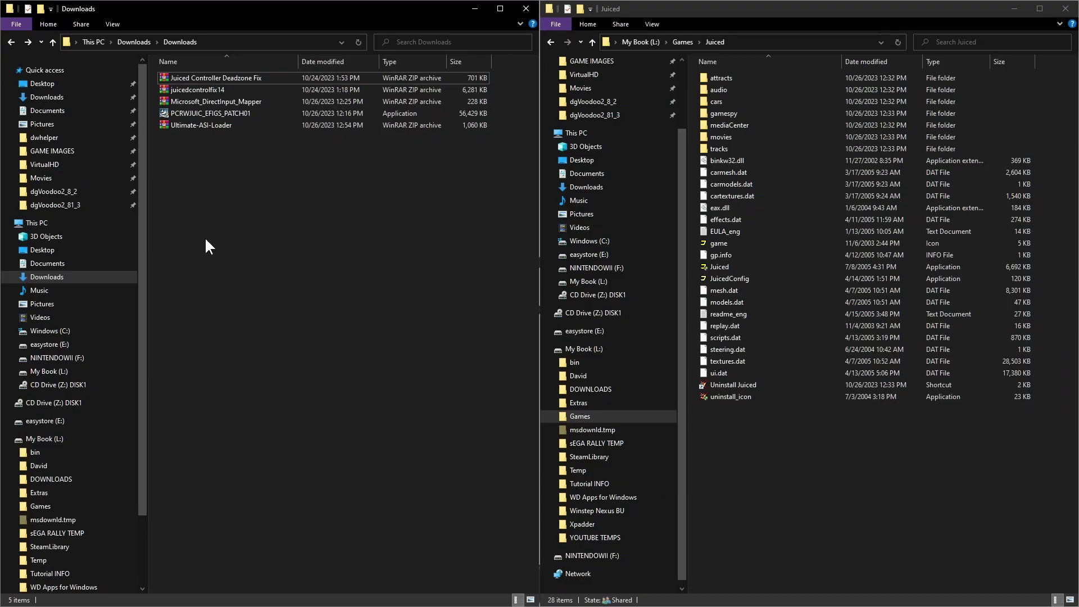
- Launch JuicedConfig from the Juiced game folder and check the display modes offered in windowed mode
{"action": "left_click", "coordinate": [797, 491]}
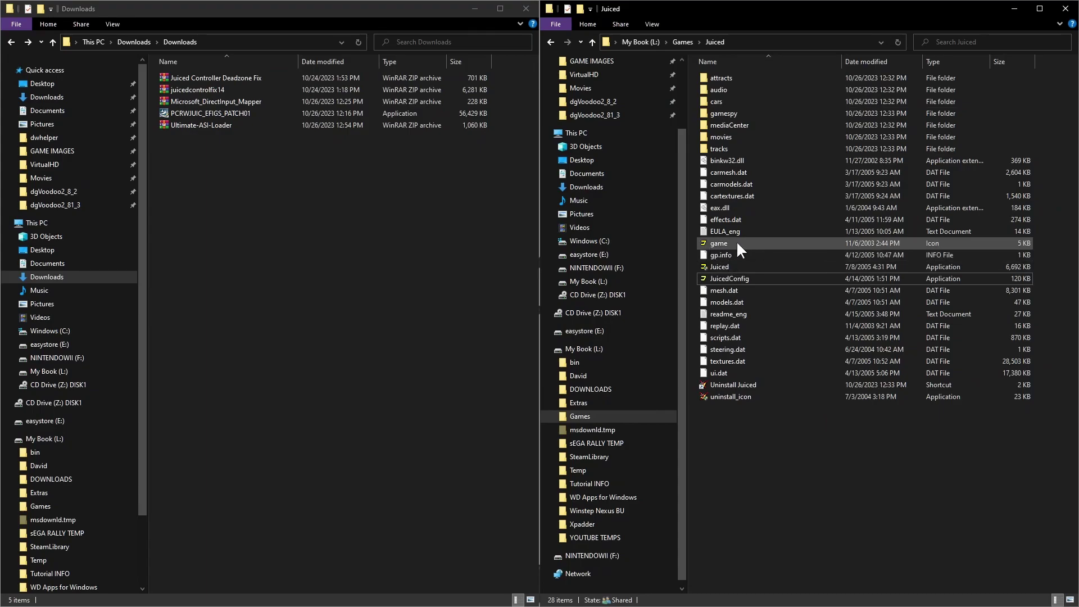
{"action": "left_click", "coordinate": [747, 278]}
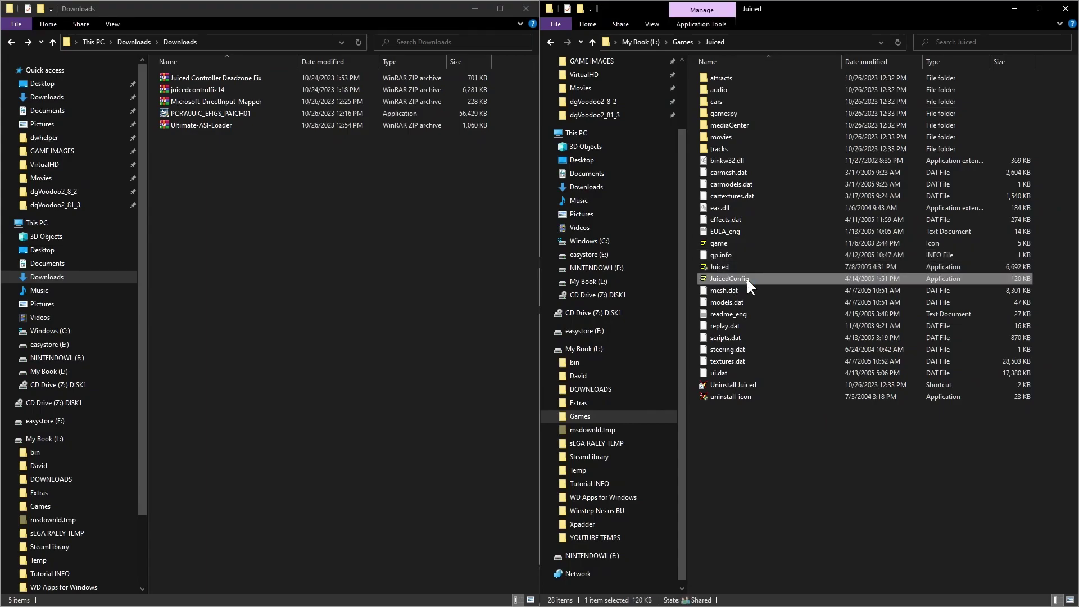
{"action": "double_click", "coordinate": [747, 277]}
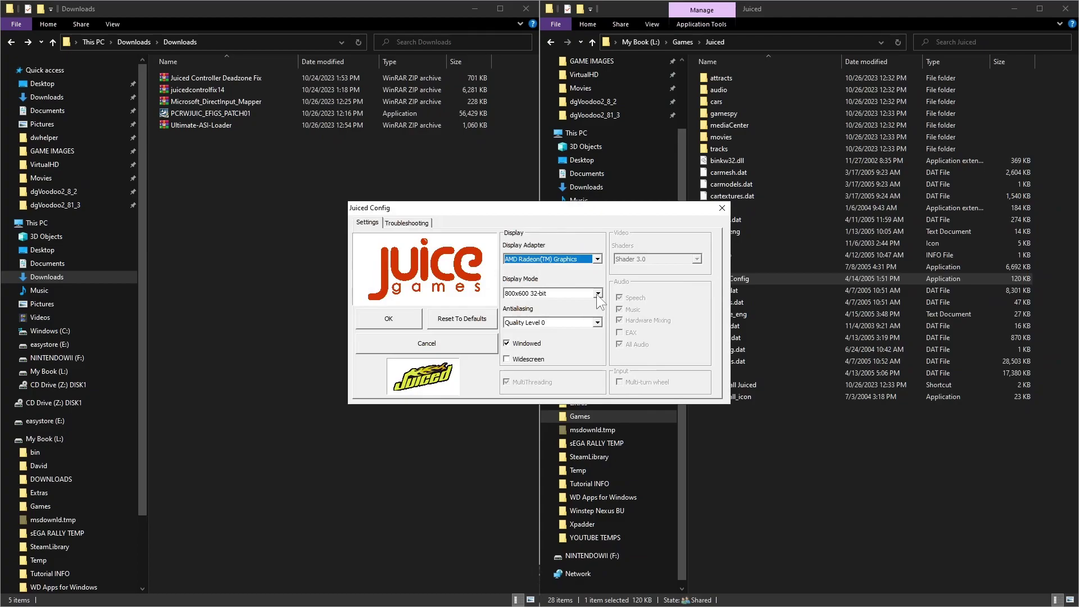
{"action": "left_click", "coordinate": [598, 294]}
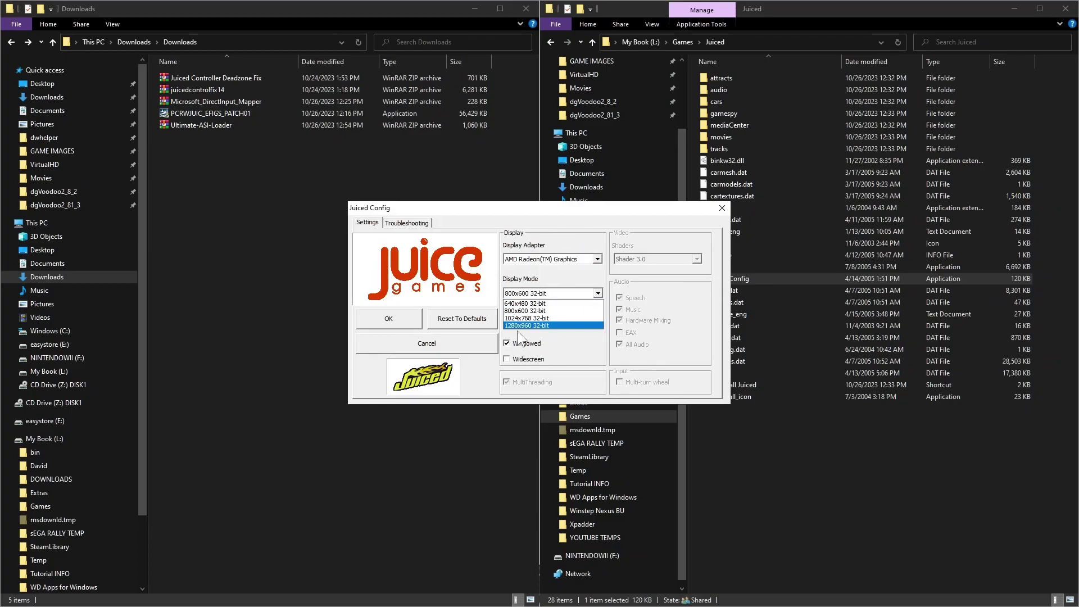
{"action": "left_click", "coordinate": [599, 212]}
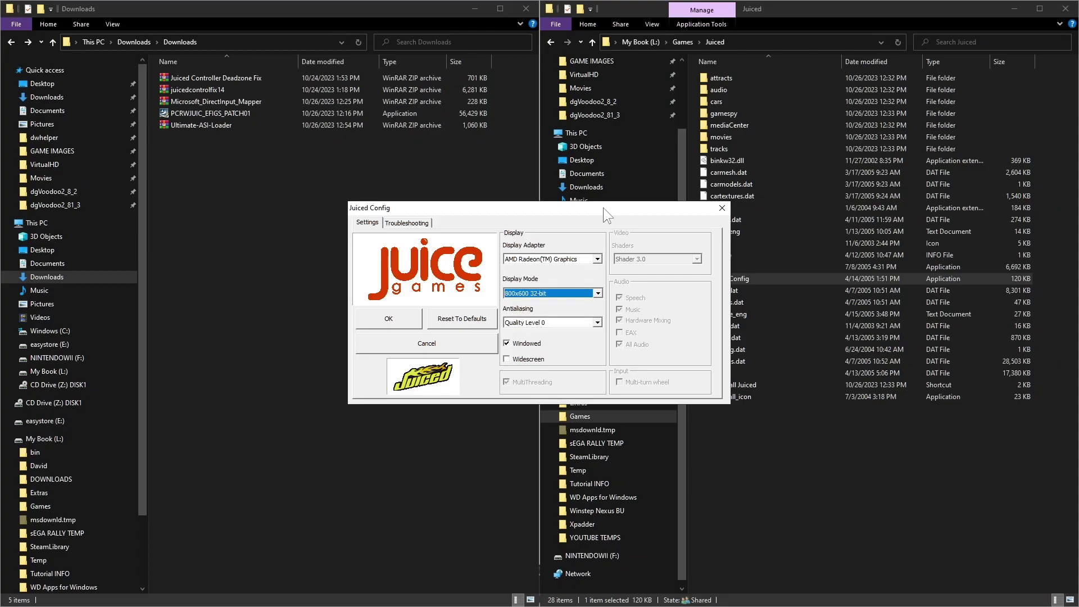
{"action": "left_click_drag", "start_coordinate": [602, 208], "coordinate": [670, 153]}
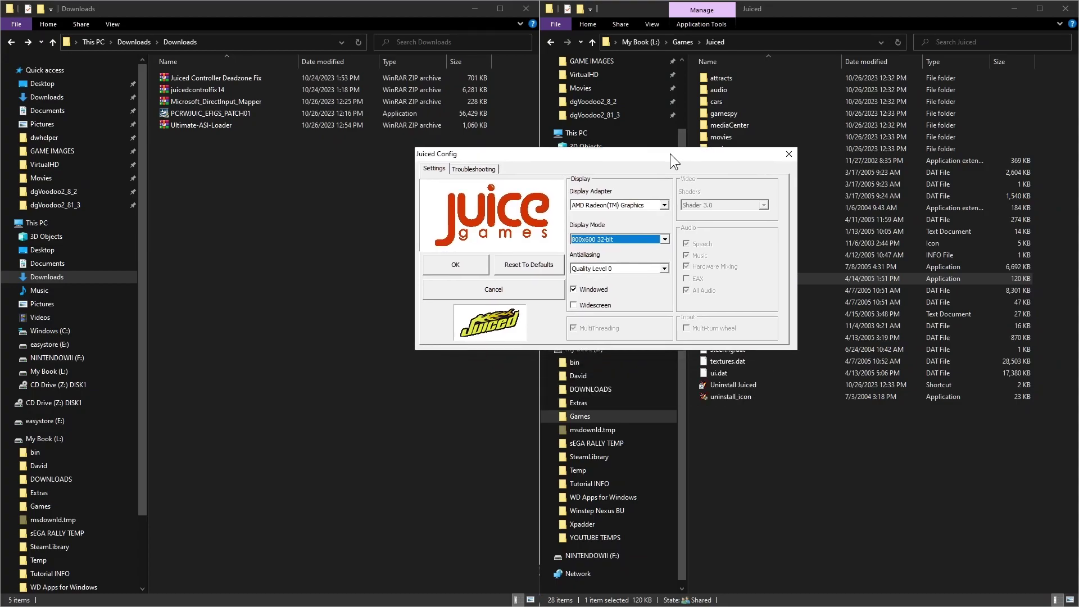
- Enable the Widescreen option in Juiced Config and recheck the display modes offered in windowed mode
{"action": "left_click", "coordinate": [579, 306]}
{"action": "left_click", "coordinate": [665, 240]}
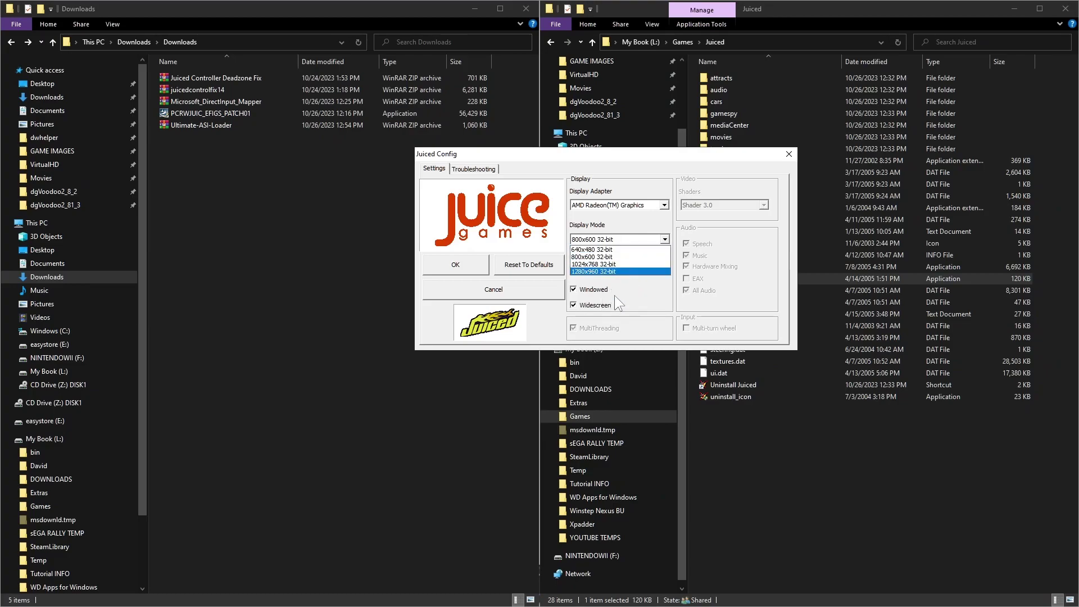
{"action": "left_click", "coordinate": [575, 294]}
{"action": "left_click", "coordinate": [664, 240]}
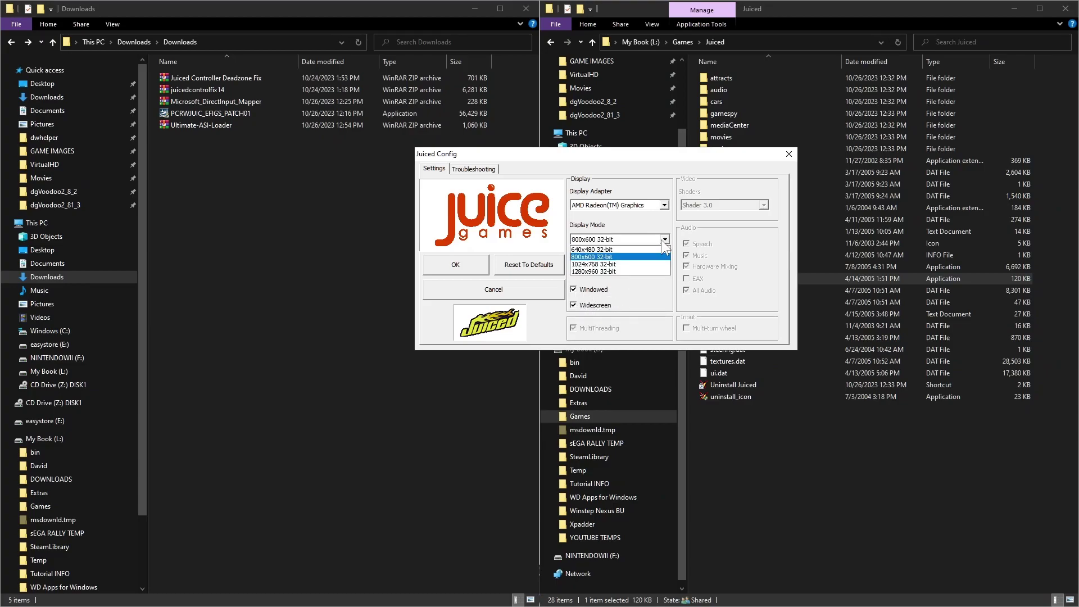
{"action": "left_click", "coordinate": [641, 248]}
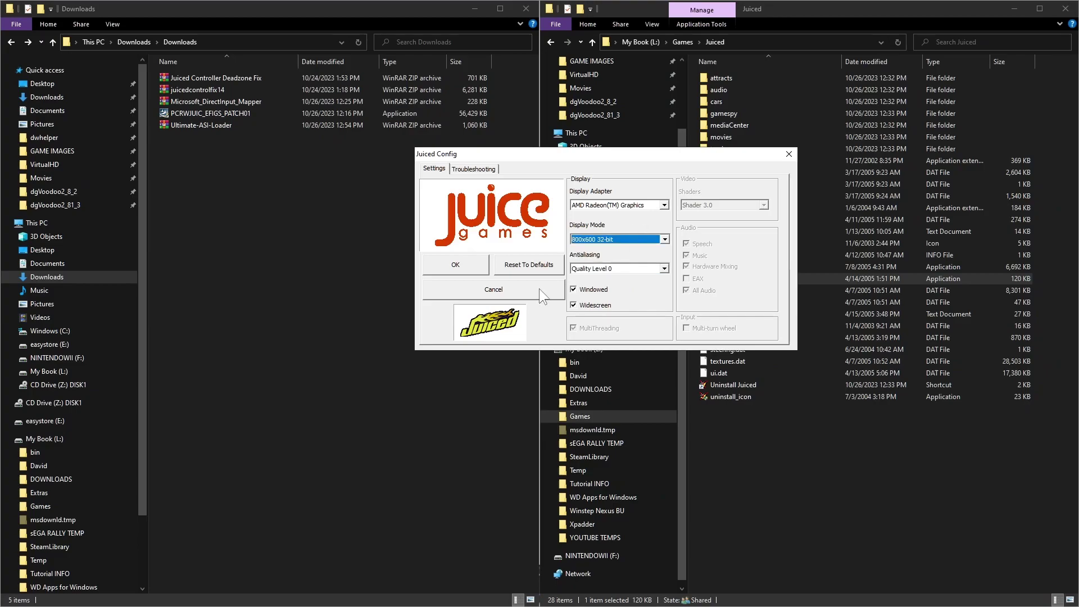
- Turn off the Windowed option and examine the full-screen display modes available up to 3840x2160 32-bit
{"action": "left_click", "coordinate": [574, 289]}
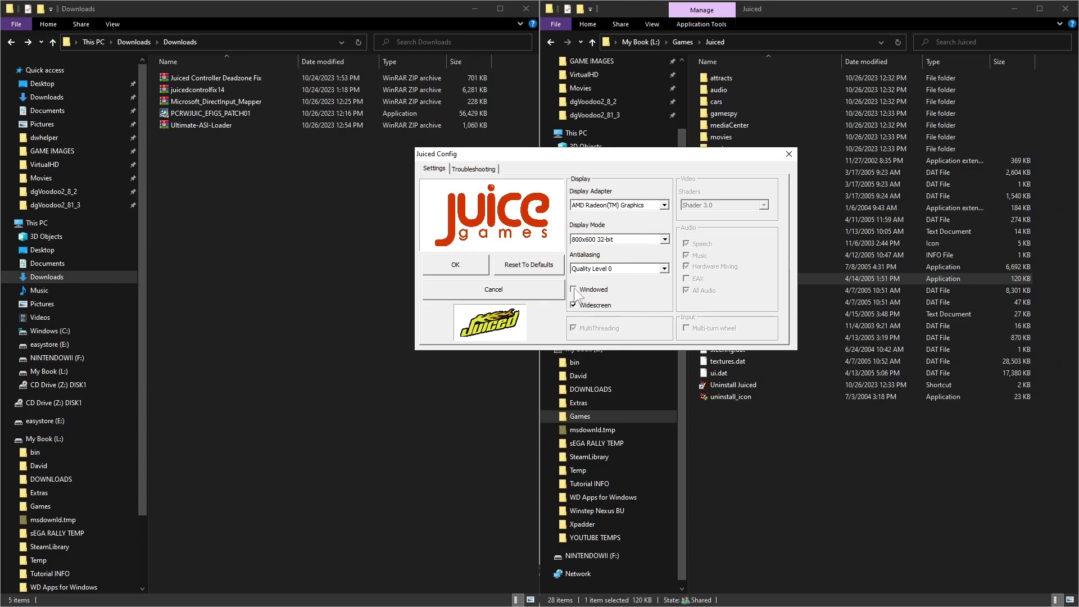
{"action": "left_click", "coordinate": [661, 238]}
{"action": "left_click_drag", "start_coordinate": [669, 271], "coordinate": [663, 296]}
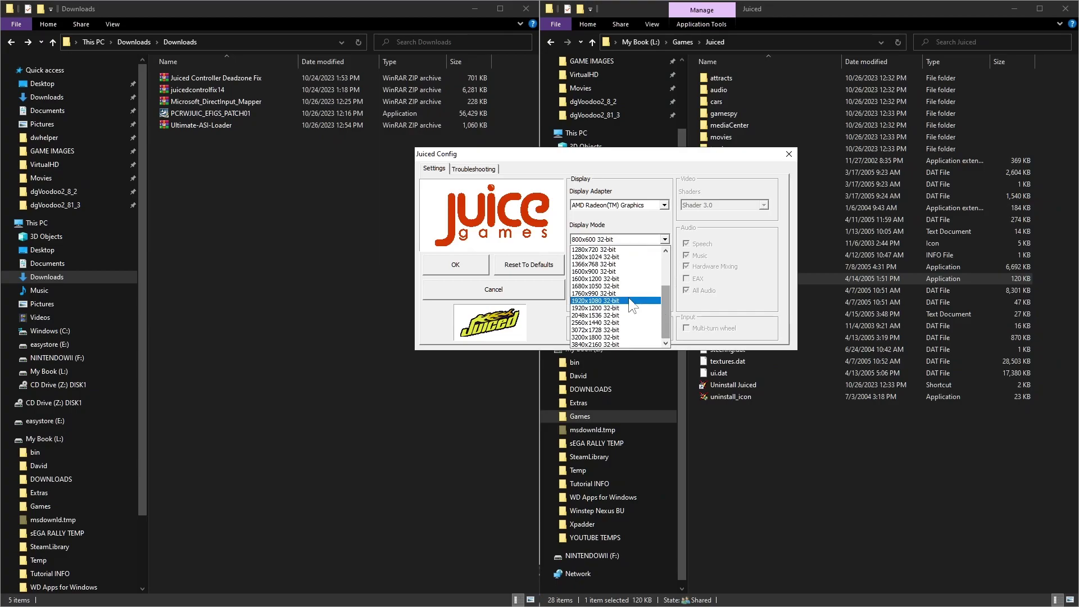
{"action": "left_click", "coordinate": [620, 156]}
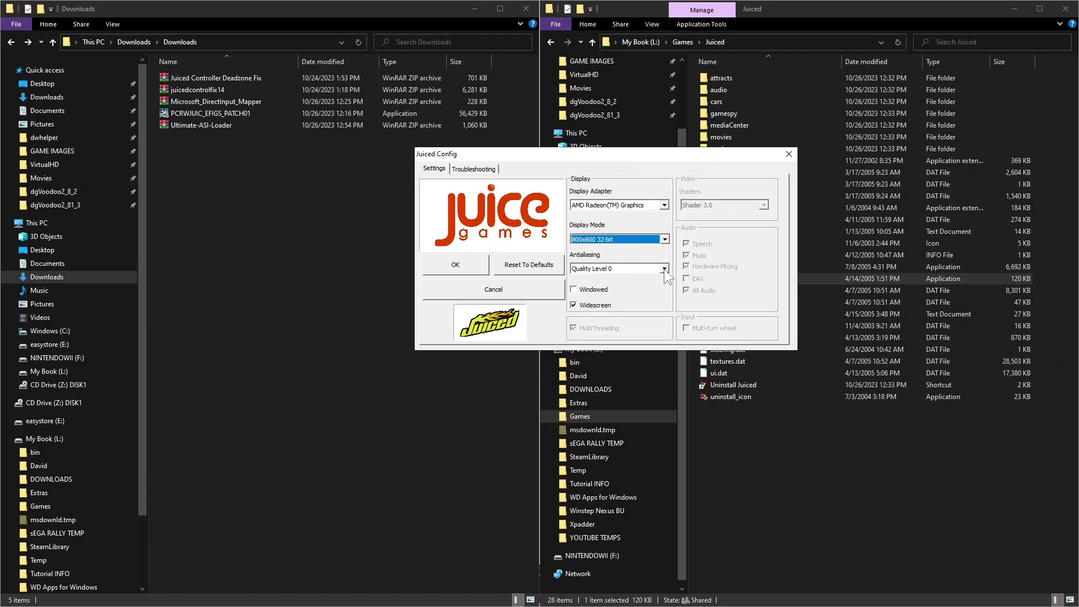
{"action": "left_click", "coordinate": [663, 240]}
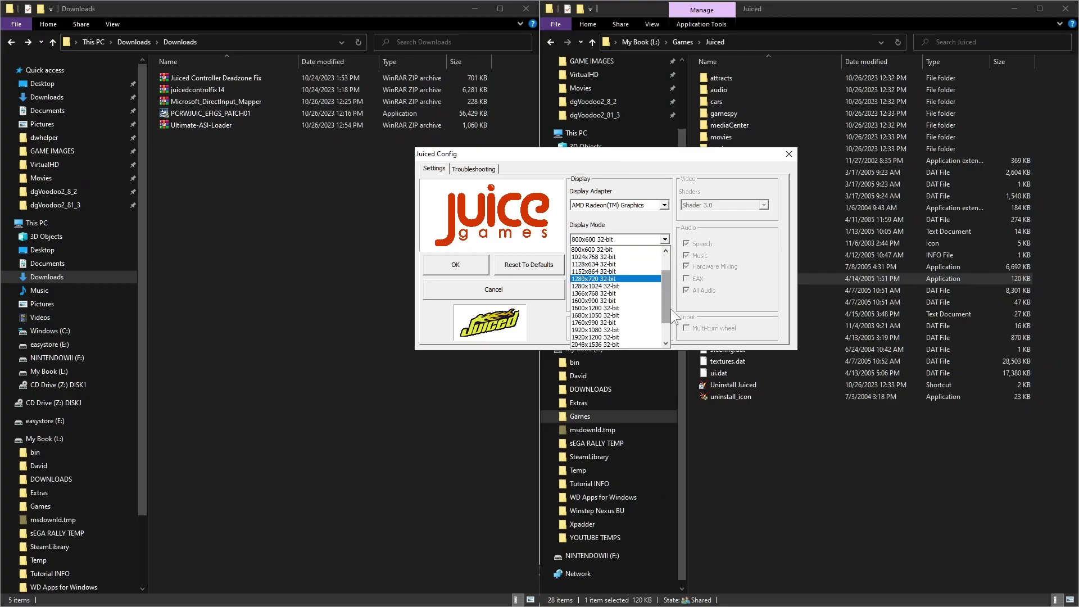
{"action": "left_click_drag", "start_coordinate": [666, 298], "coordinate": [666, 326]}
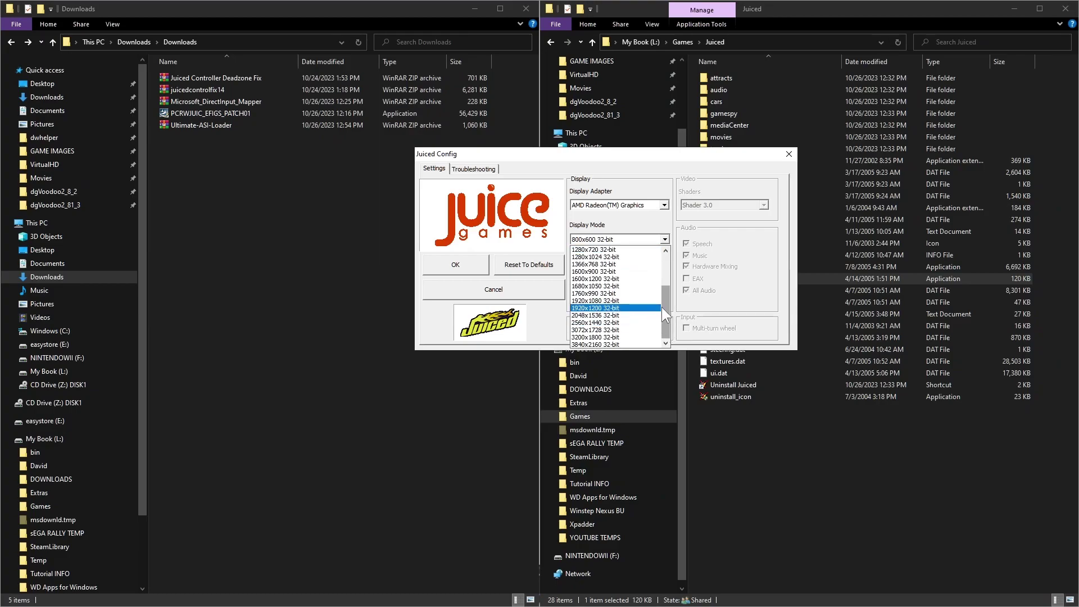
{"action": "left_click", "coordinate": [648, 166]}
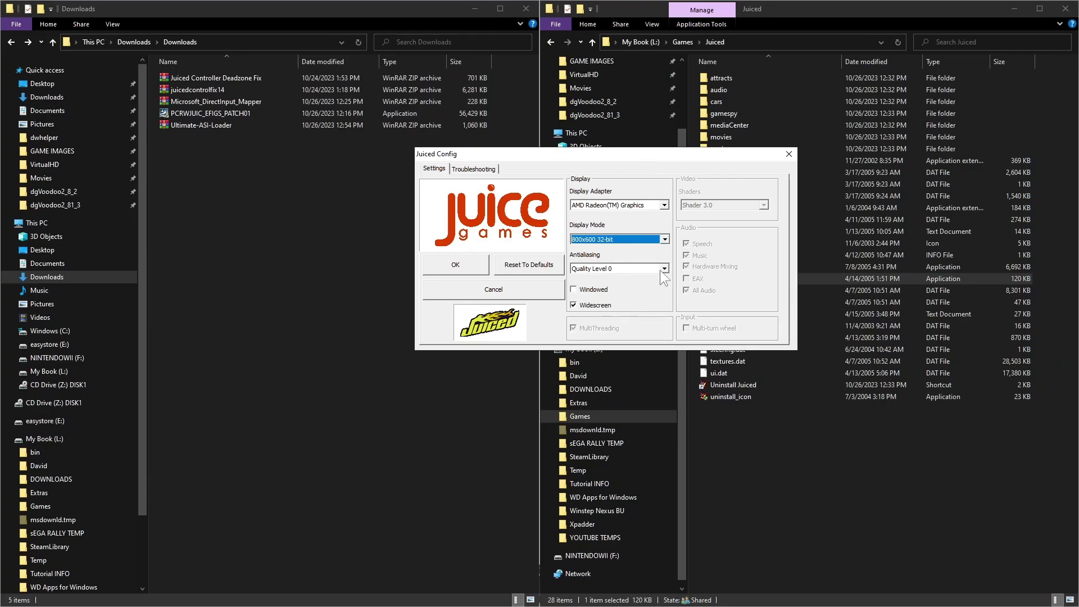
- Turn on Windowed, leave Widescreen off with the 800x600 32-bit display mode, and save the configuration
{"action": "left_click", "coordinate": [574, 289]}
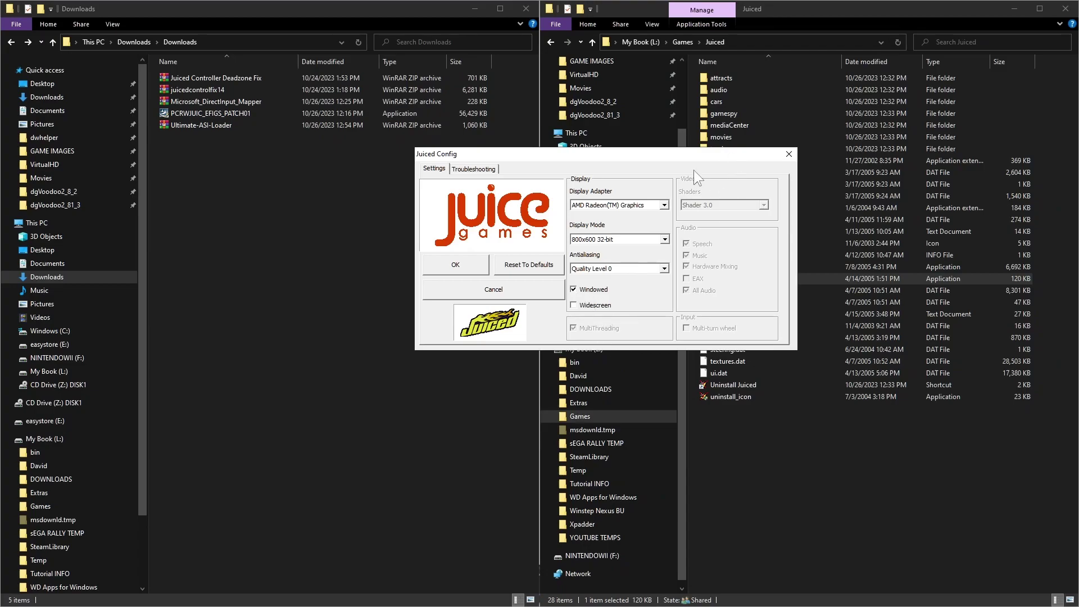
{"action": "left_click", "coordinate": [450, 261]}
{"action": "left_click", "coordinate": [749, 499]}
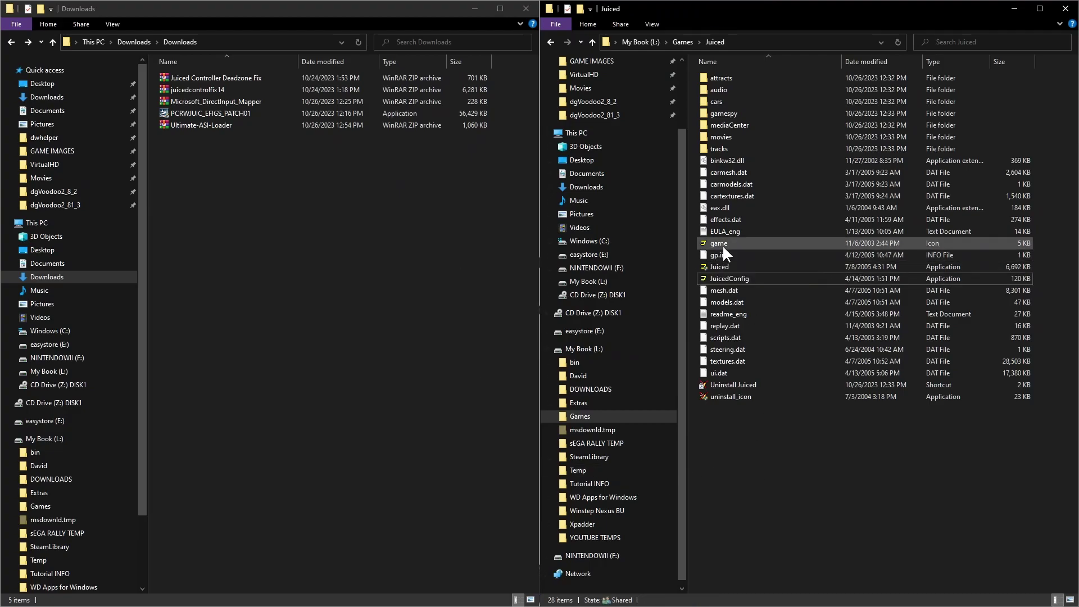
{"action": "double_click", "coordinate": [724, 243]}
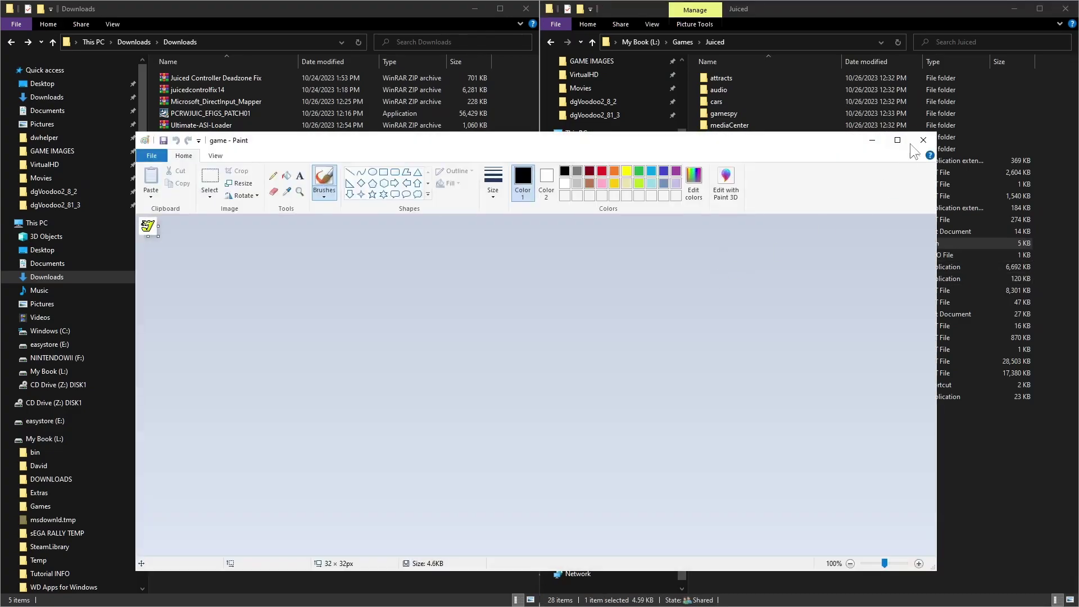
{"action": "left_click", "coordinate": [922, 140]}
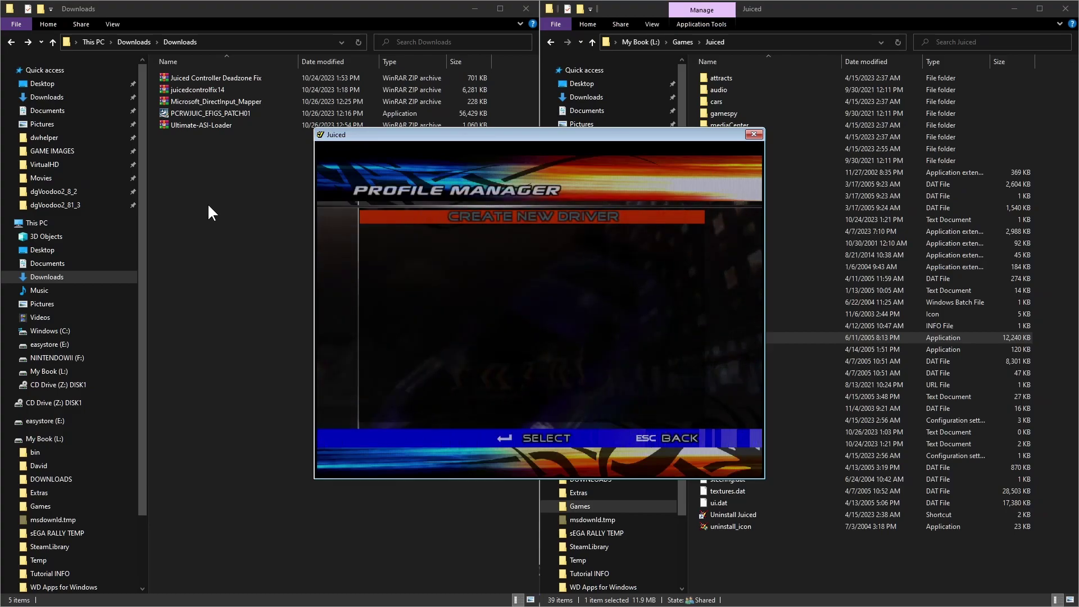
- Create a new driver profile in Juiced by entering a driver name, accepting the first phone and confirming the crew name
{"action": "key", "text": "Return"}
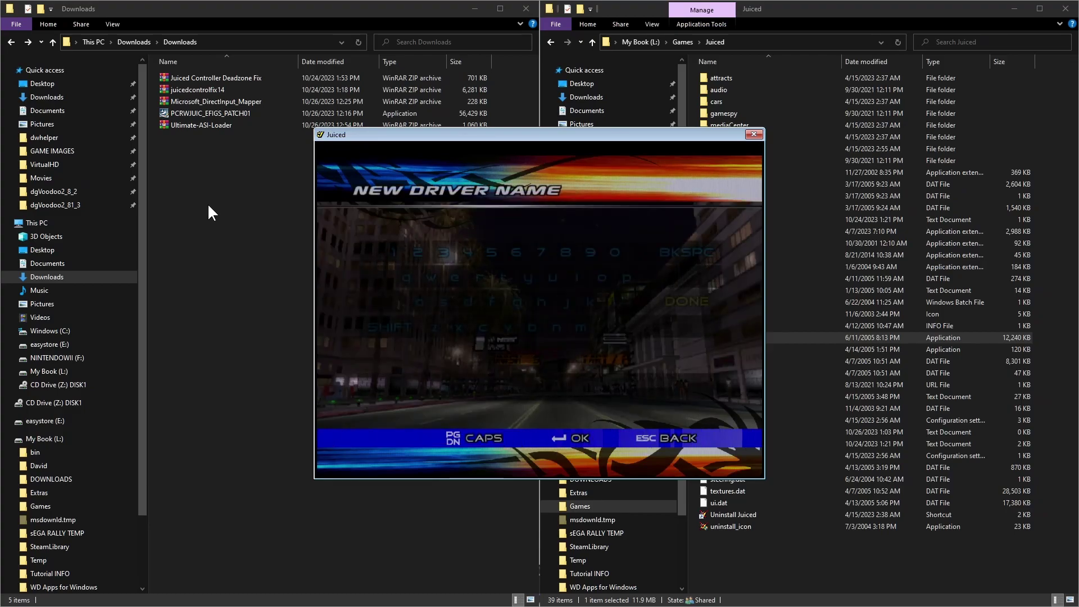
{"action": "type", "text": "Dave"}
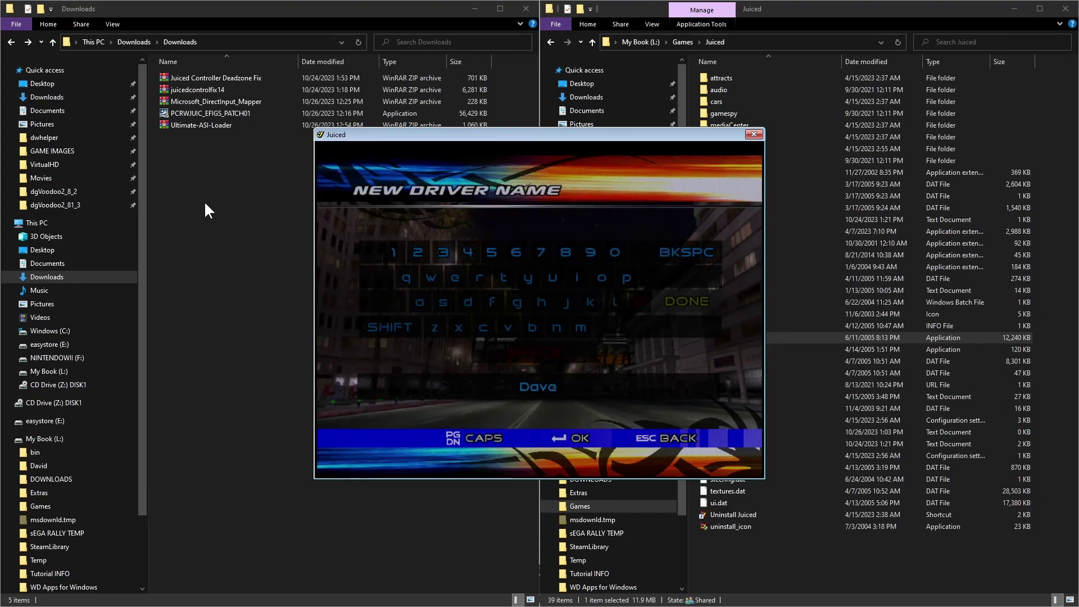
{"action": "key", "text": "Return"}
{"action": "key", "text": "Return"}
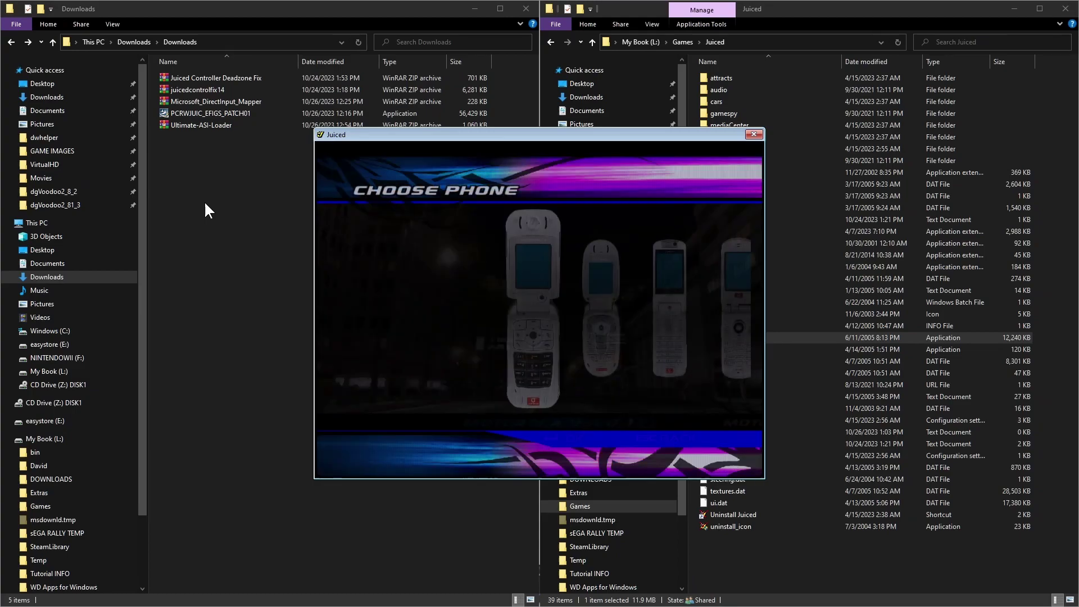
{"action": "key", "text": "Return"}
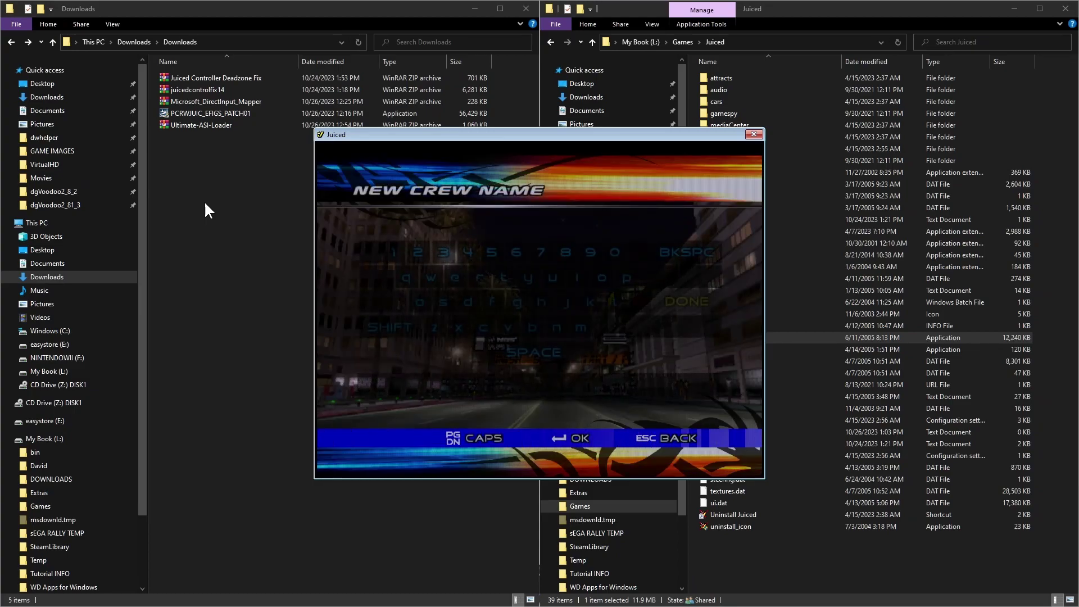
{"action": "key", "text": "Return"}
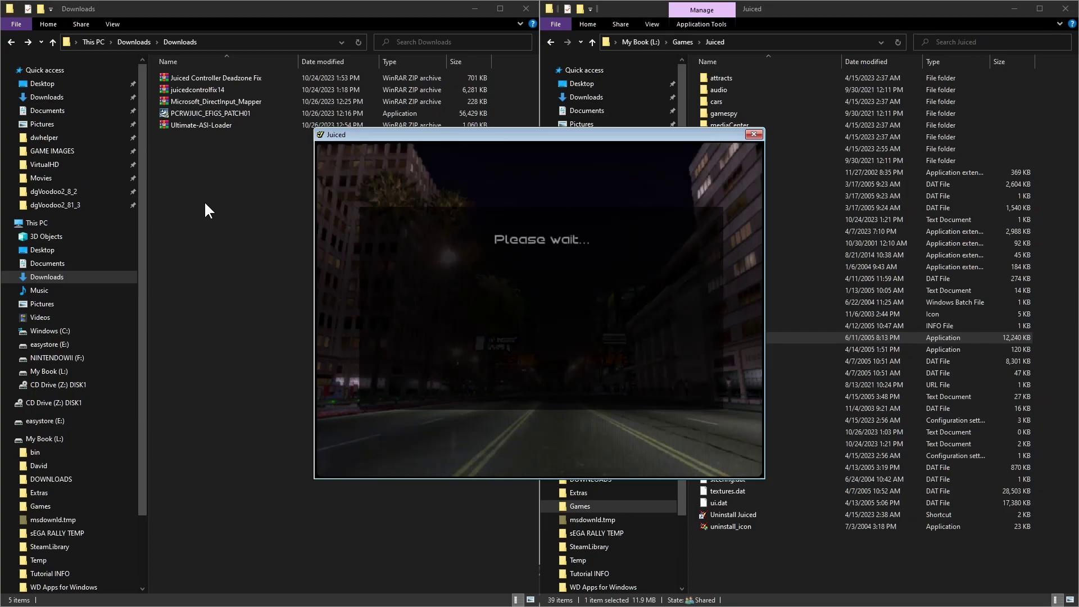
{"action": "key", "text": "Return"}
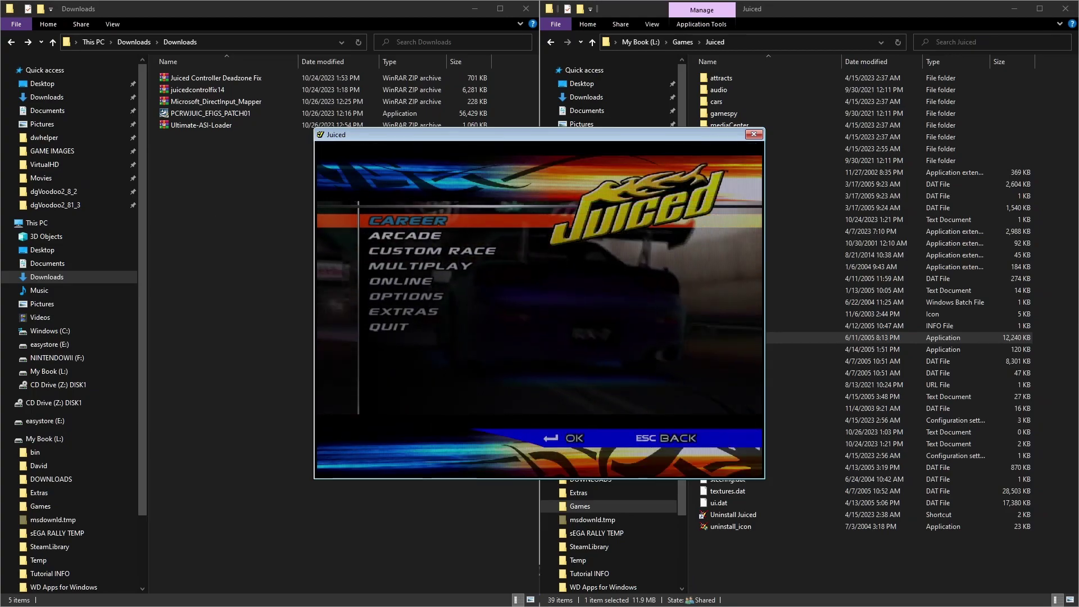
- Browse down the Juiced main menu from Career to the entries below it
{"action": "key", "text": "Down"}
{"action": "key", "text": "Down"}
{"action": "key", "text": "Down"}
{"action": "key", "text": "Down"}
{"action": "key", "text": "Down"}
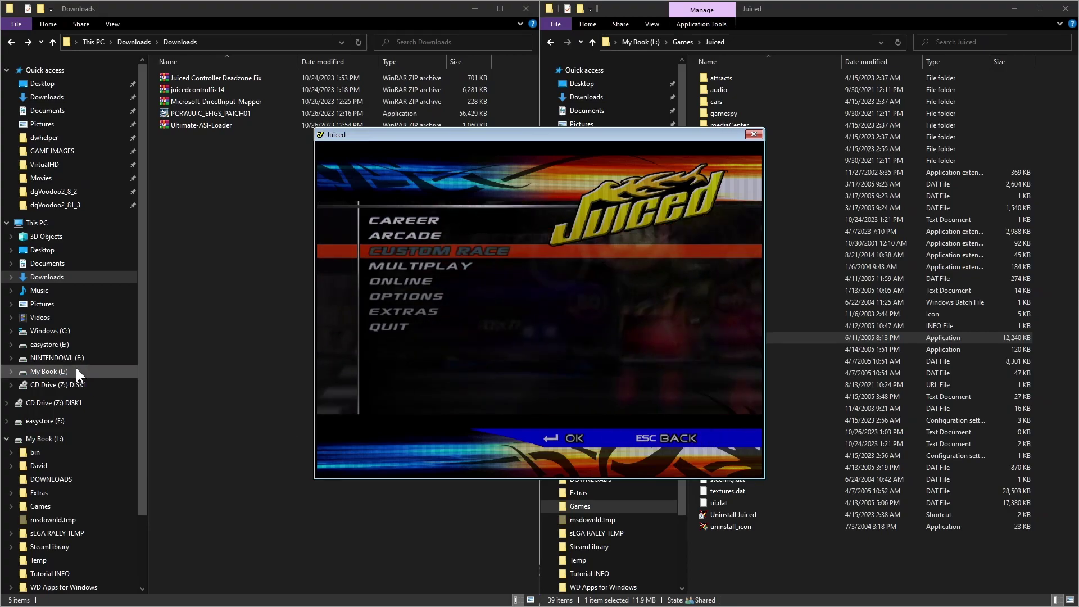
- Open the game's Controls options, review the Xbox 360 controller's action mapping in Configure Devices, and accept it
{"action": "key", "text": "Return"}
{"action": "key", "text": "Down"}
{"action": "key", "text": "Down"}
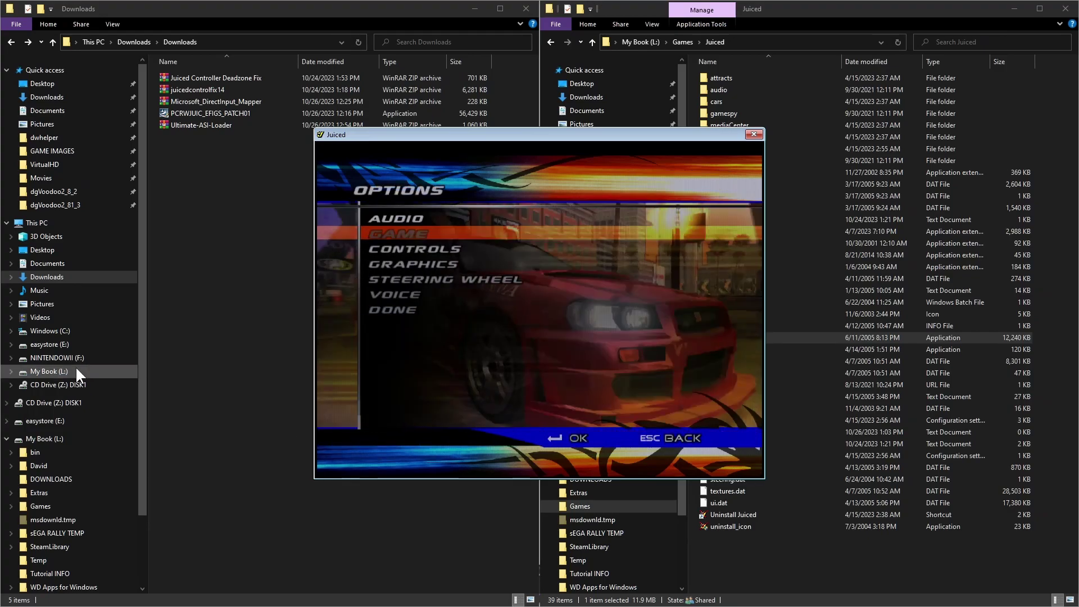
{"action": "key", "text": "Return"}
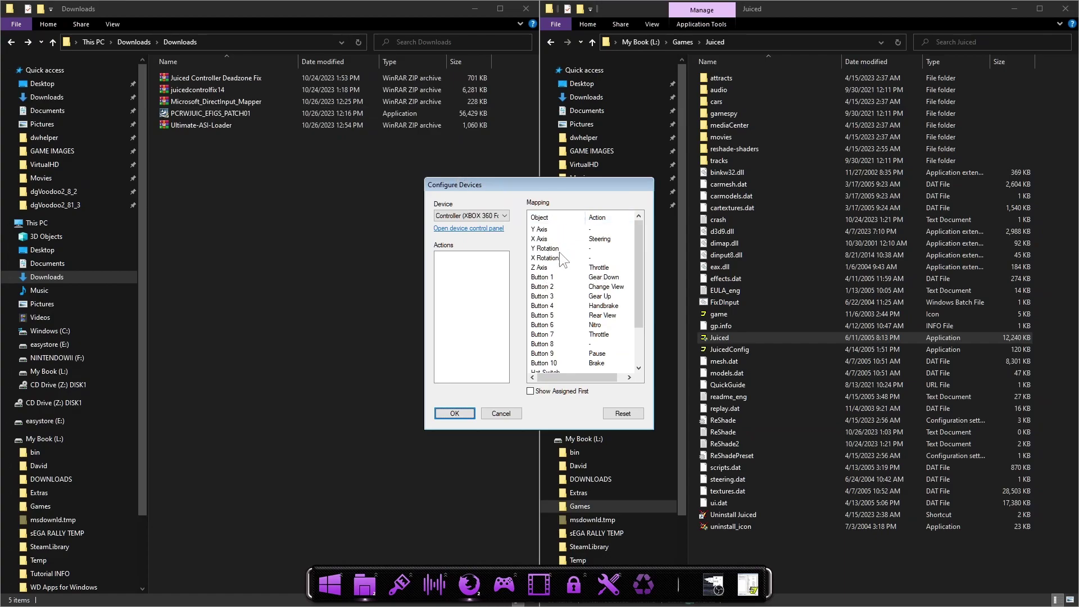
{"action": "left_click", "coordinate": [469, 410]}
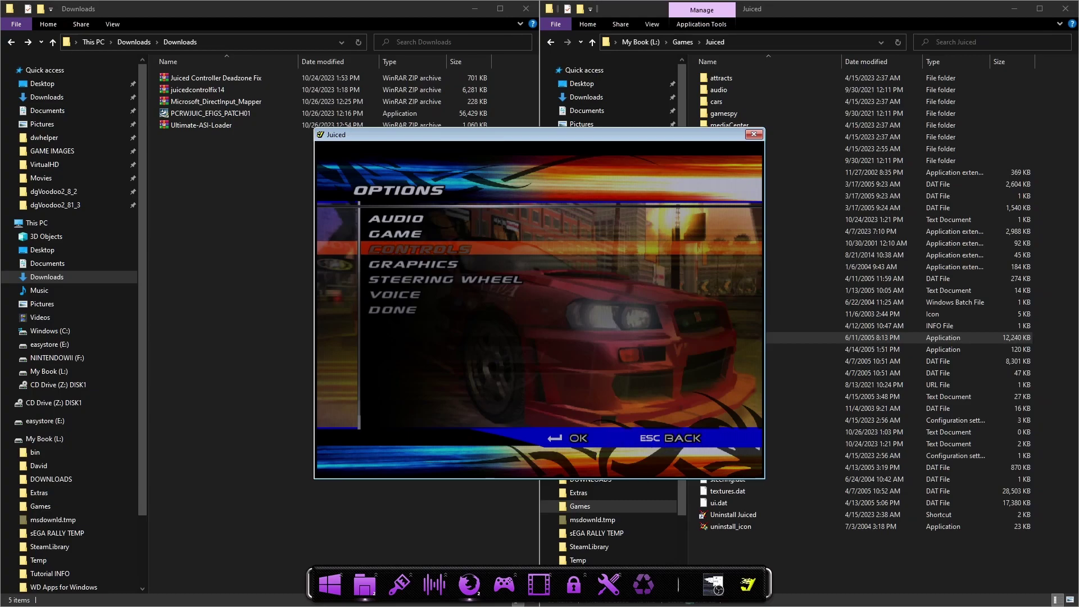
- Leave the Options menu through Done and close the Juiced game window
{"action": "key", "text": "Down"}
{"action": "key", "text": "Down"}
{"action": "key", "text": "Down"}
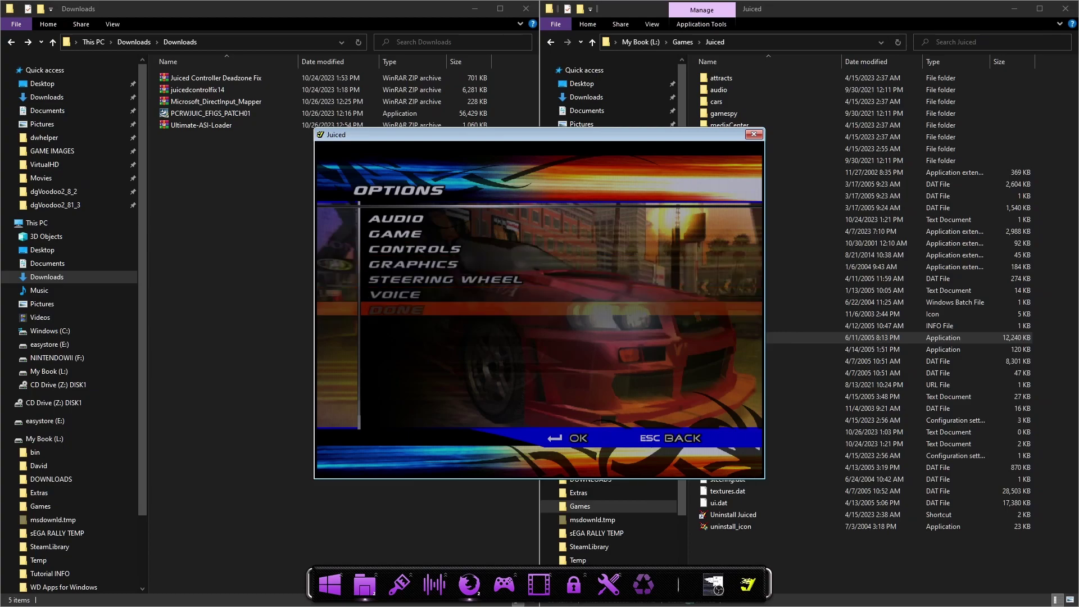
{"action": "key", "text": "Return"}
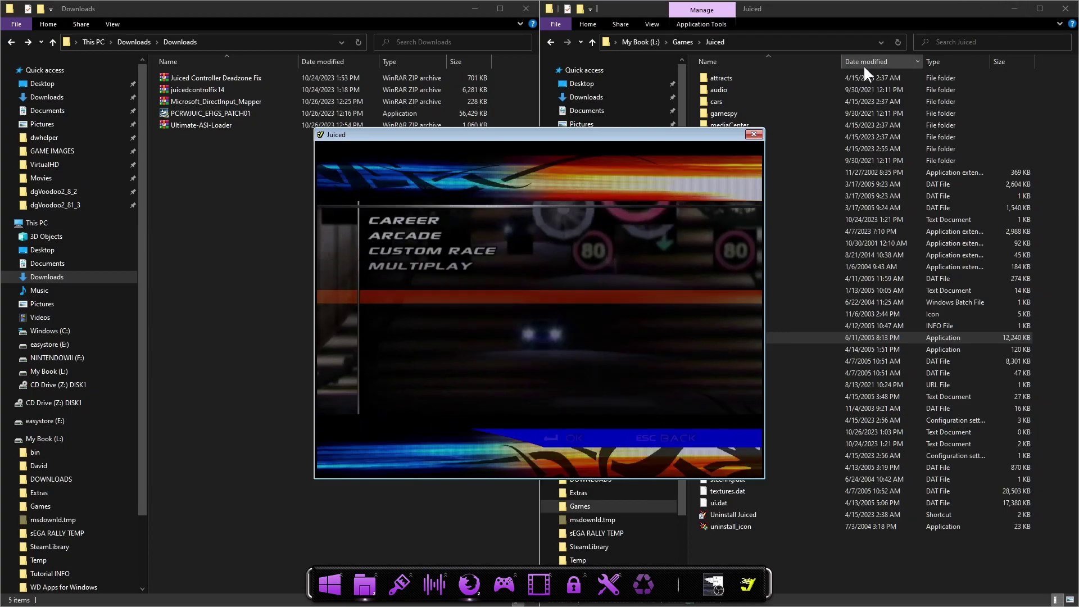
{"action": "left_click", "coordinate": [753, 134]}
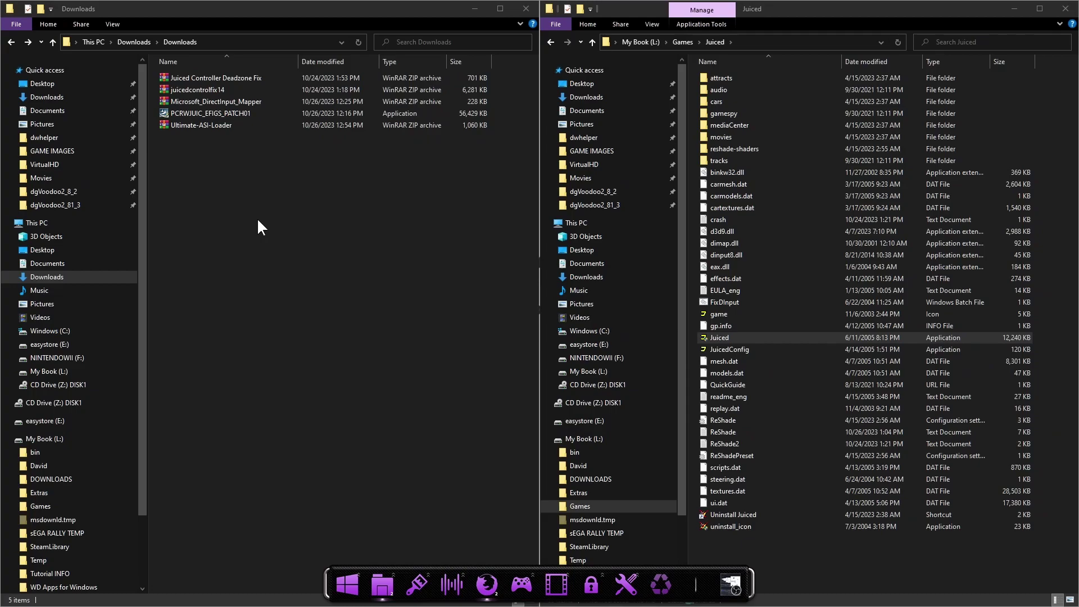
- Examine the files inside the juicedcontrolfix14 archive in Downloads and close the archive
{"action": "left_click", "coordinate": [215, 87]}
{"action": "double_click", "coordinate": [215, 87]}
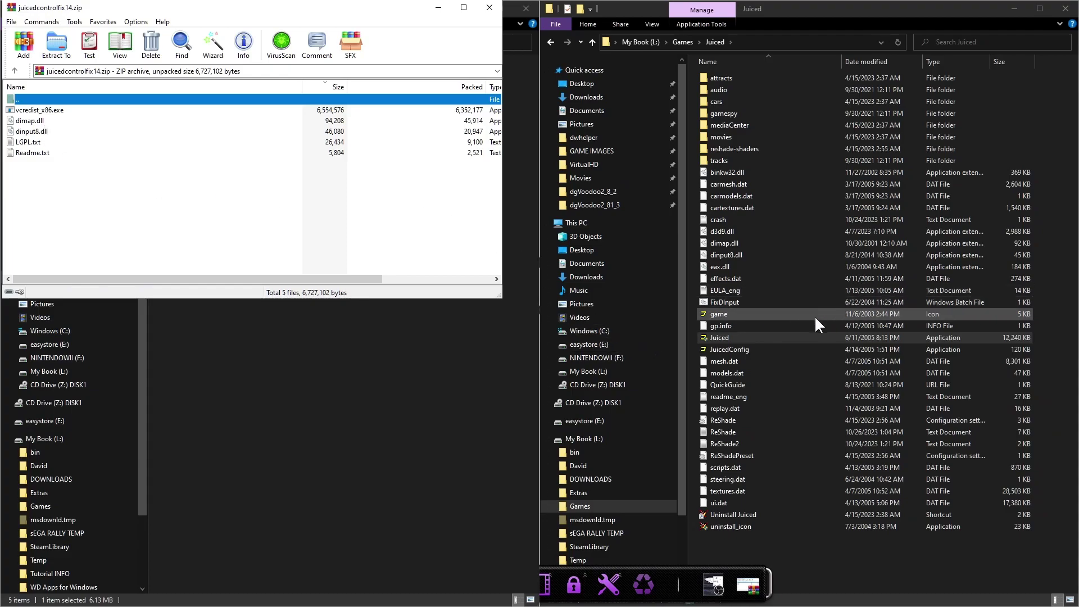
{"action": "key", "text": "Escape"}
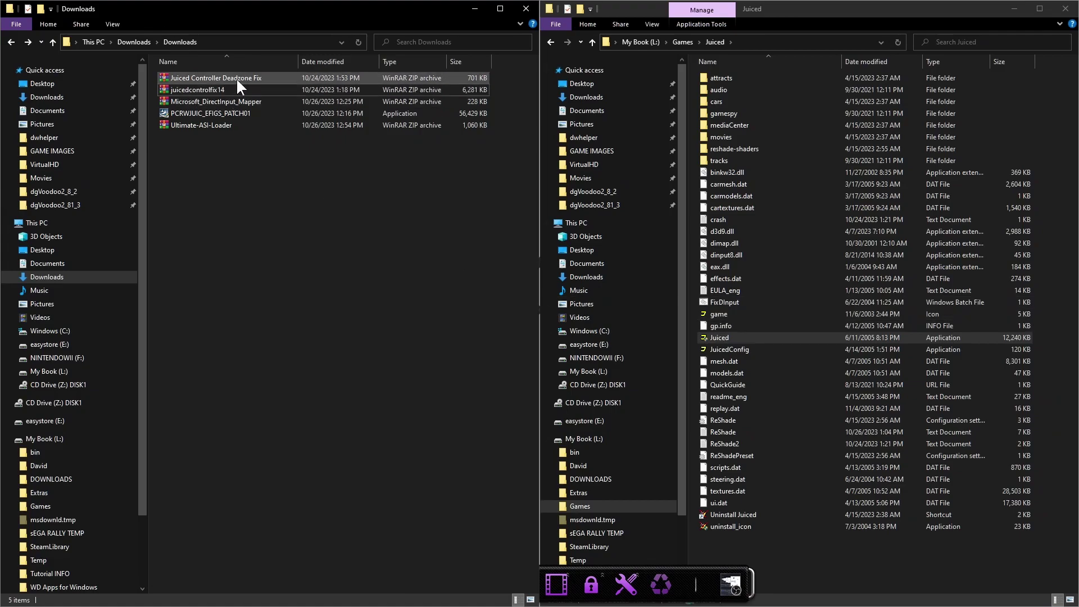
- Launch Juiced from the game folder and load the existing driver profile to reach the main menu
{"action": "double_click", "coordinate": [720, 314]}
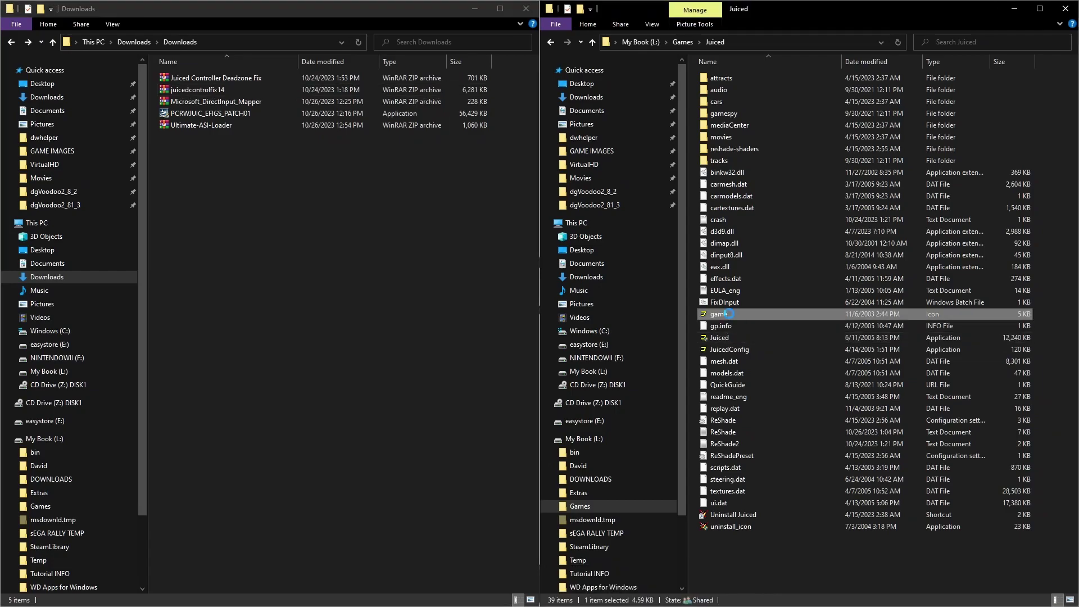
{"action": "left_click", "coordinate": [923, 140]}
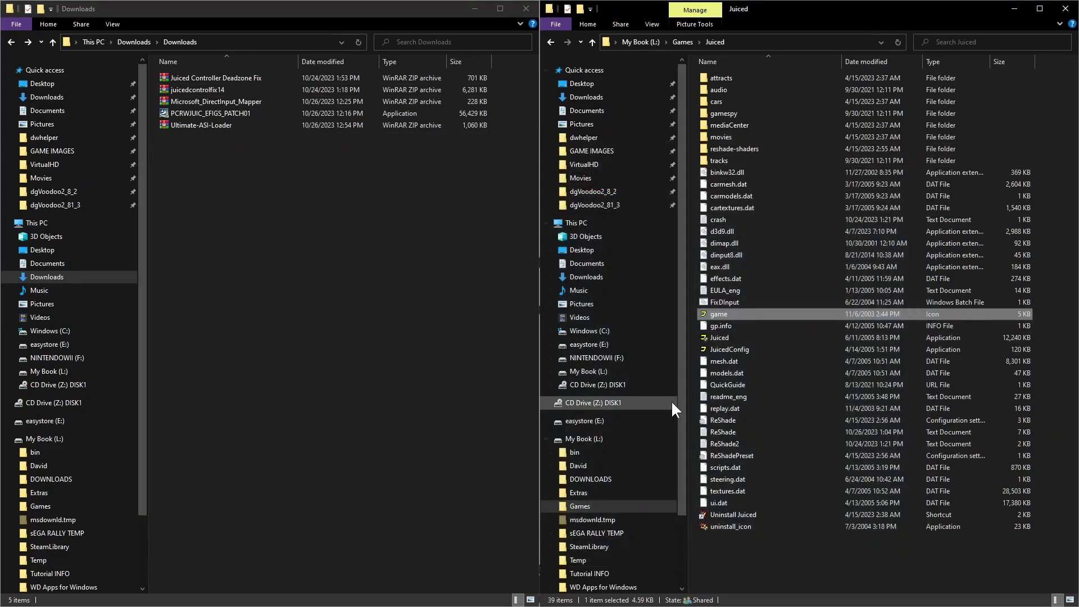
{"action": "double_click", "coordinate": [721, 337]}
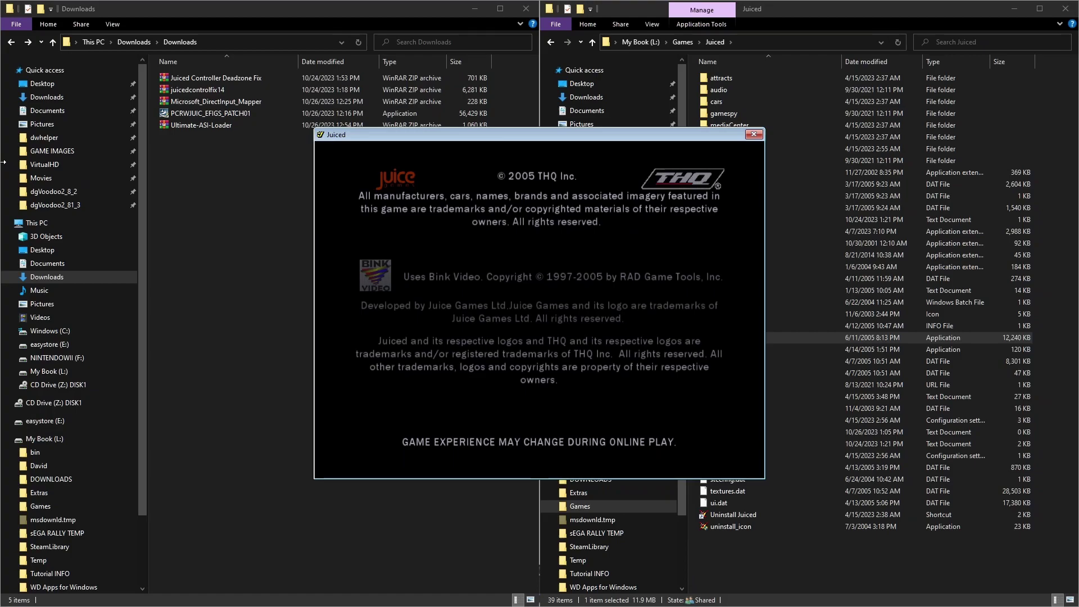
{"action": "key", "text": "Return"}
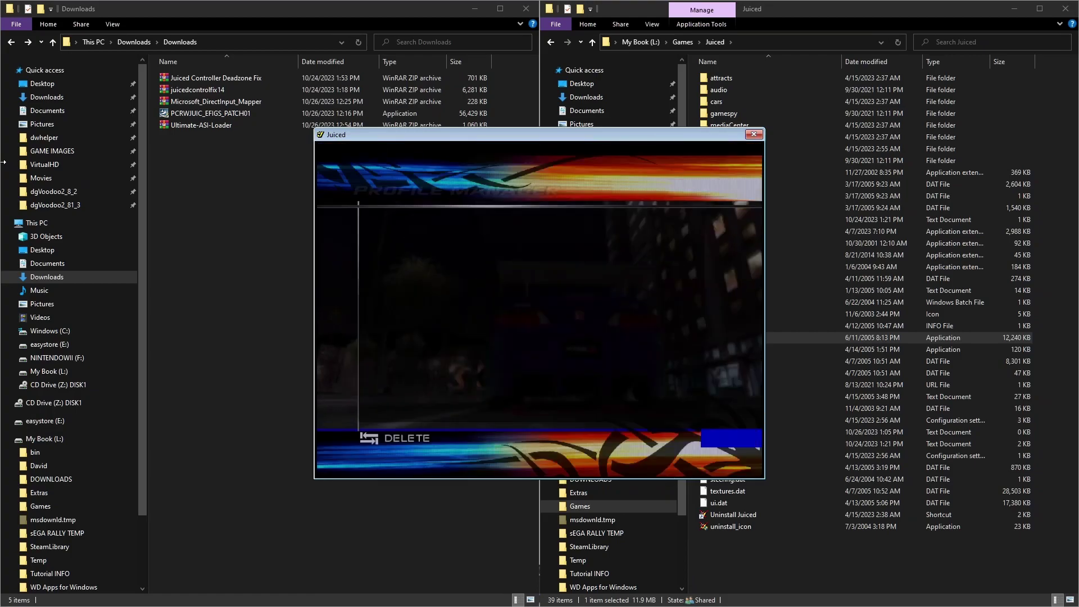
{"action": "key", "text": "Return"}
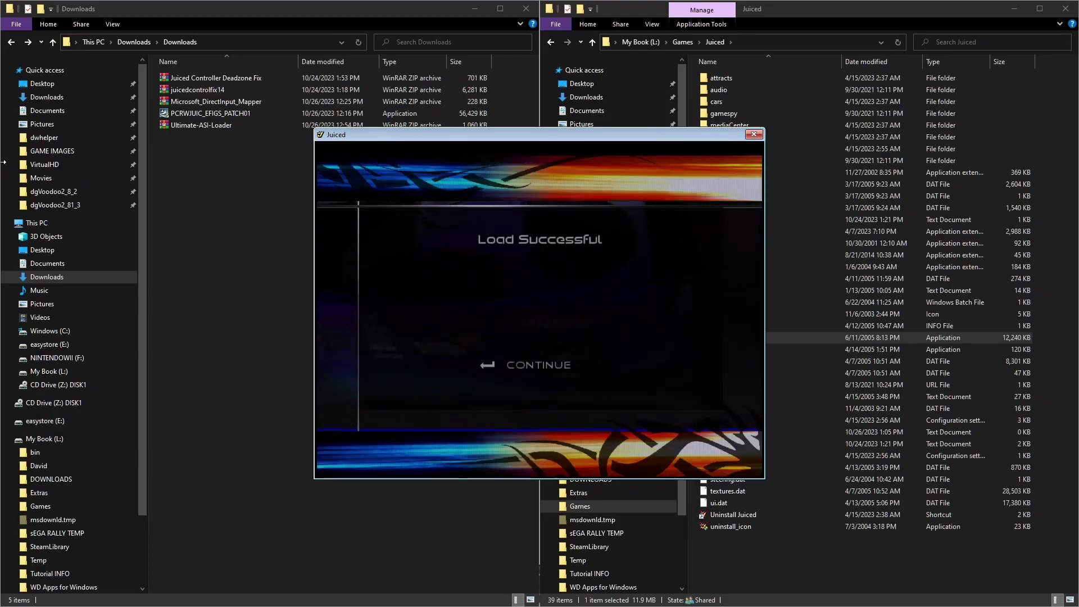
{"action": "key", "text": "Return"}
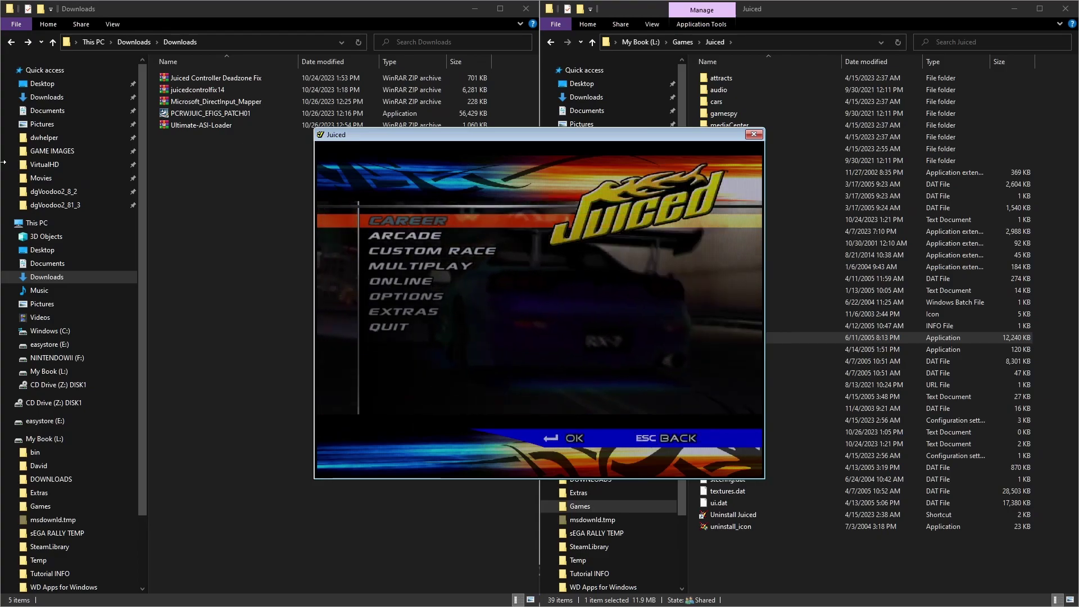
- Try the main menu navigation and start the first Circuit race of the Arcade Novice Series, San Ricardo Route 1
{"action": "key", "text": "Down"}
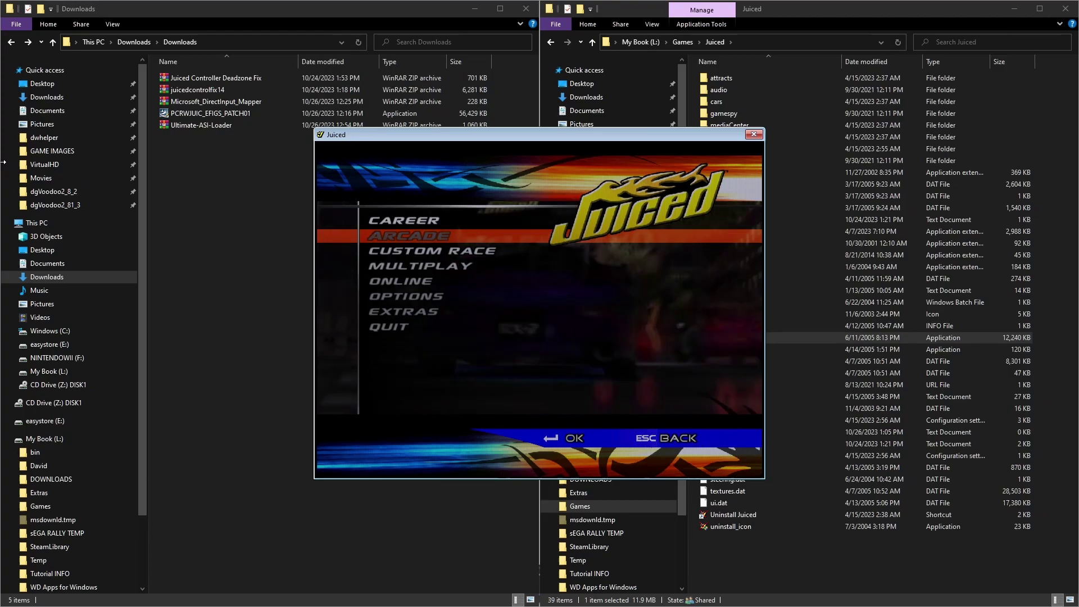
{"action": "key", "text": "Down"}
{"action": "key", "text": "Down"}
{"action": "key", "text": "Down"}
{"action": "key", "text": "Up"}
{"action": "key", "text": "Up"}
{"action": "key", "text": "Up"}
{"action": "key", "text": "Return"}
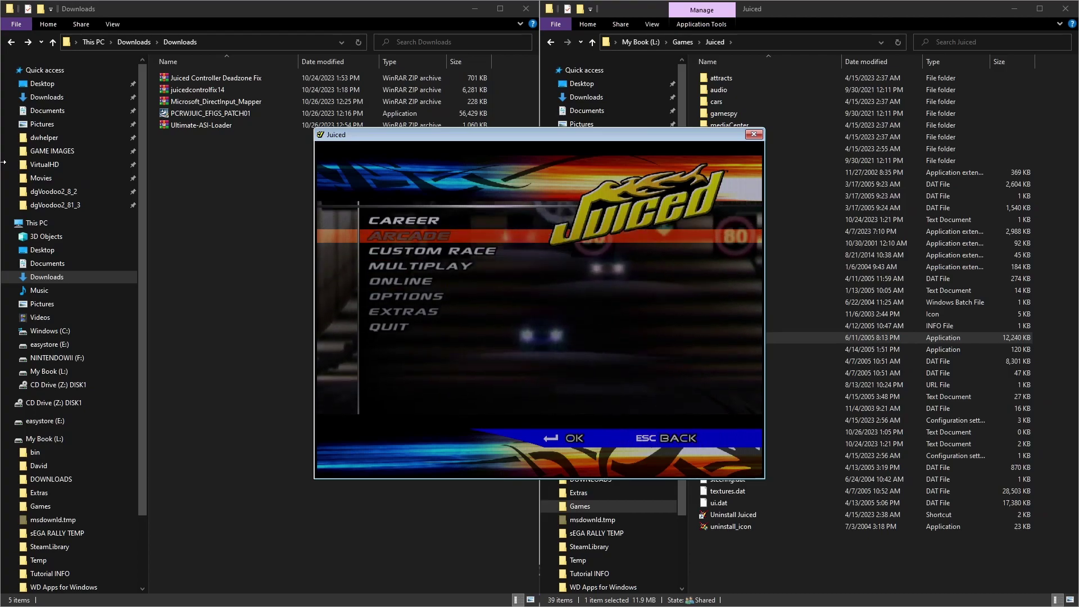
{"action": "key", "text": "Return"}
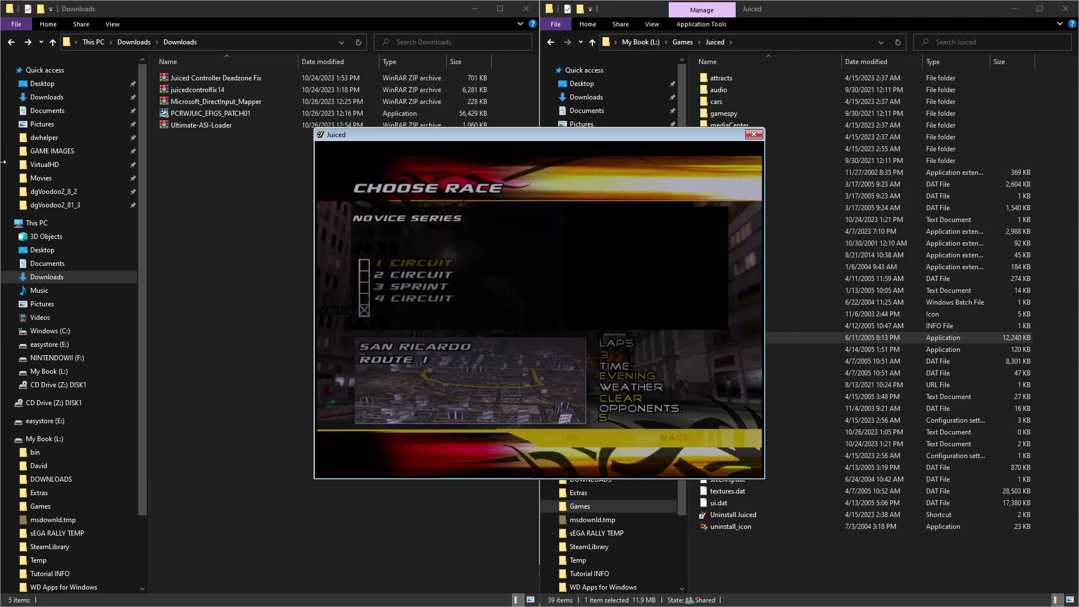
{"action": "key", "text": "Return"}
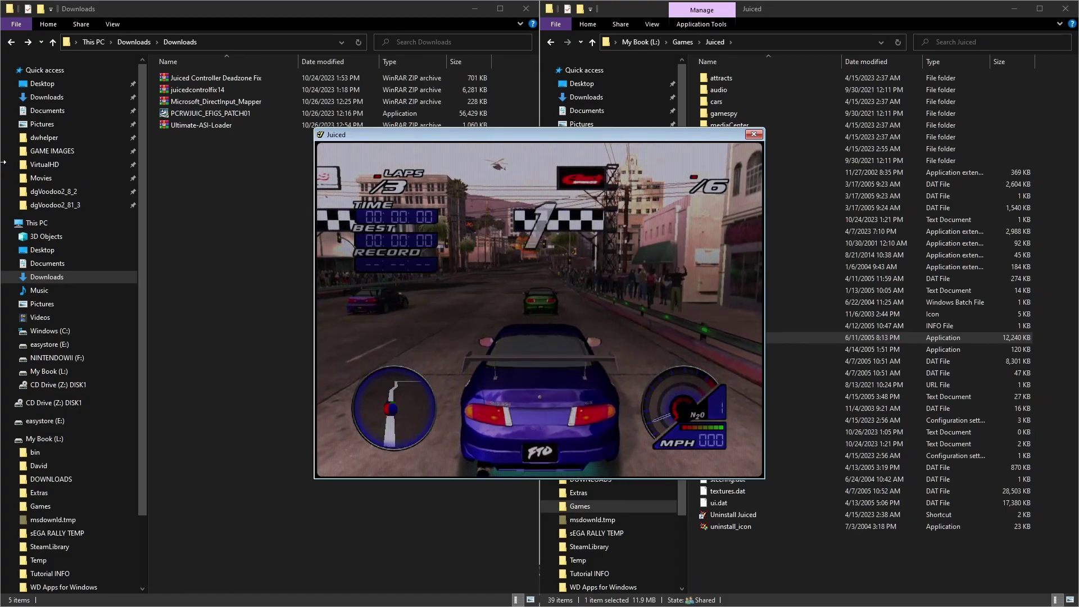
- Test accelerating and braking the car during the San Ricardo race
{"action": "key", "text": "Up"}
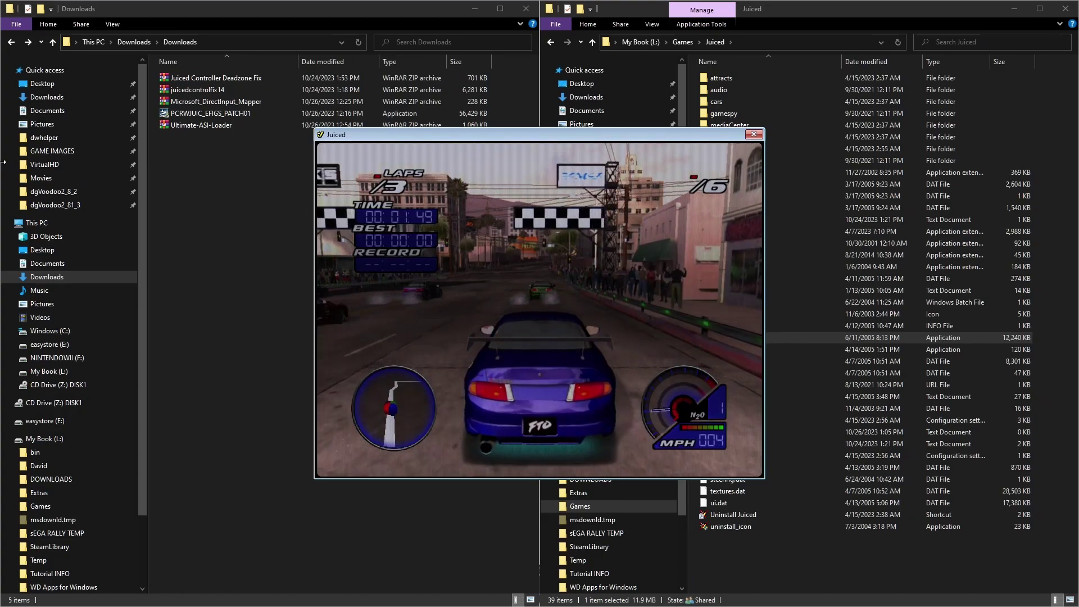
{"action": "key", "text": "Up"}
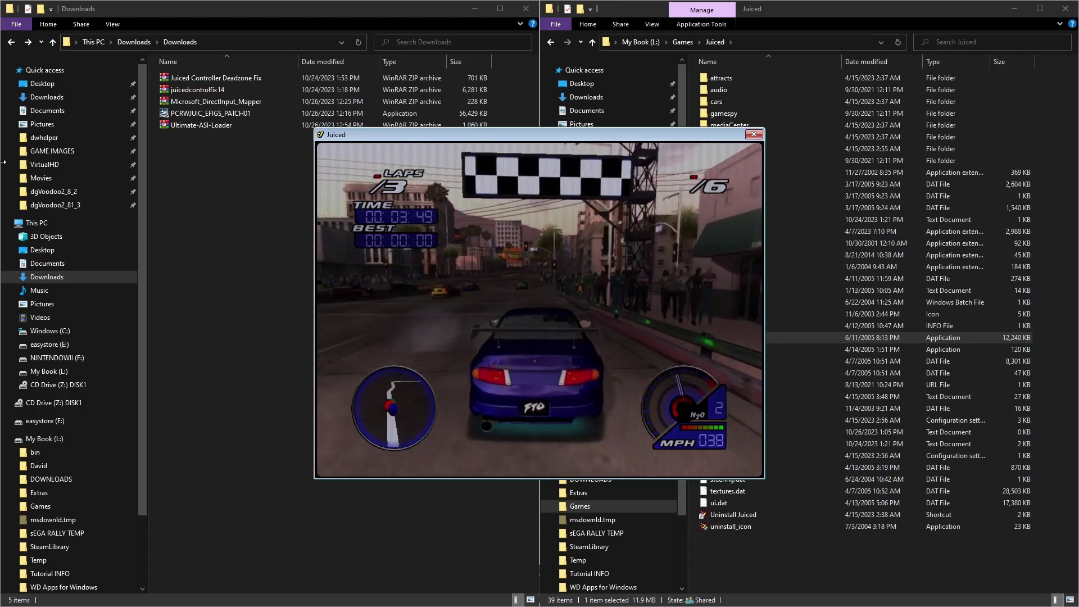
{"action": "key", "text": "Down"}
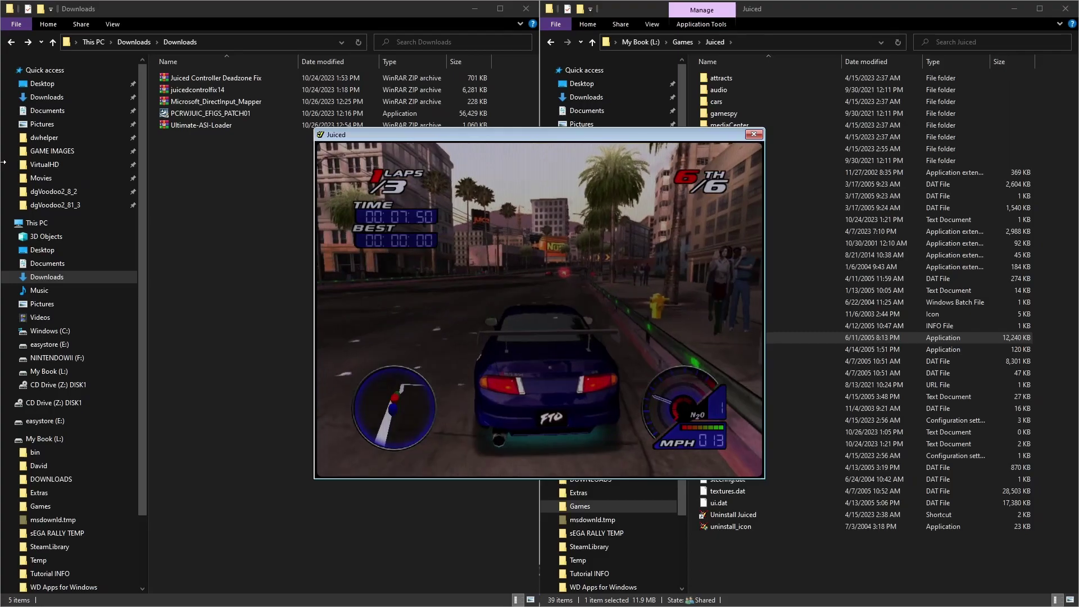
- Pause and abandon the race, and exit Juiced from the Choose Race screen
{"action": "key", "text": "Escape"}
{"action": "key", "text": "Down"}
{"action": "key", "text": "Down"}
{"action": "key", "text": "Down"}
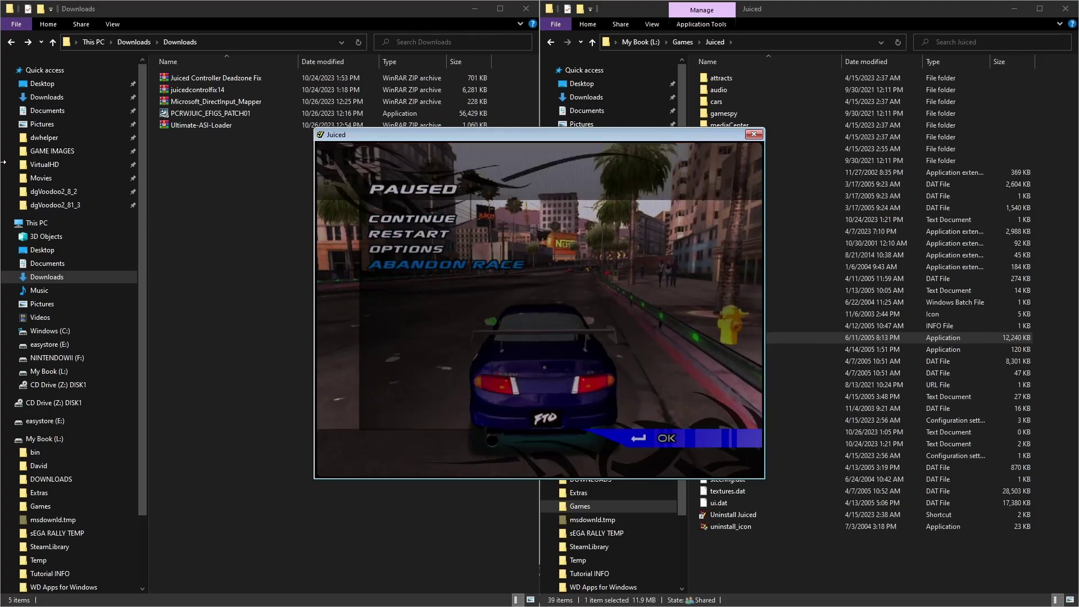
{"action": "key", "text": "Return"}
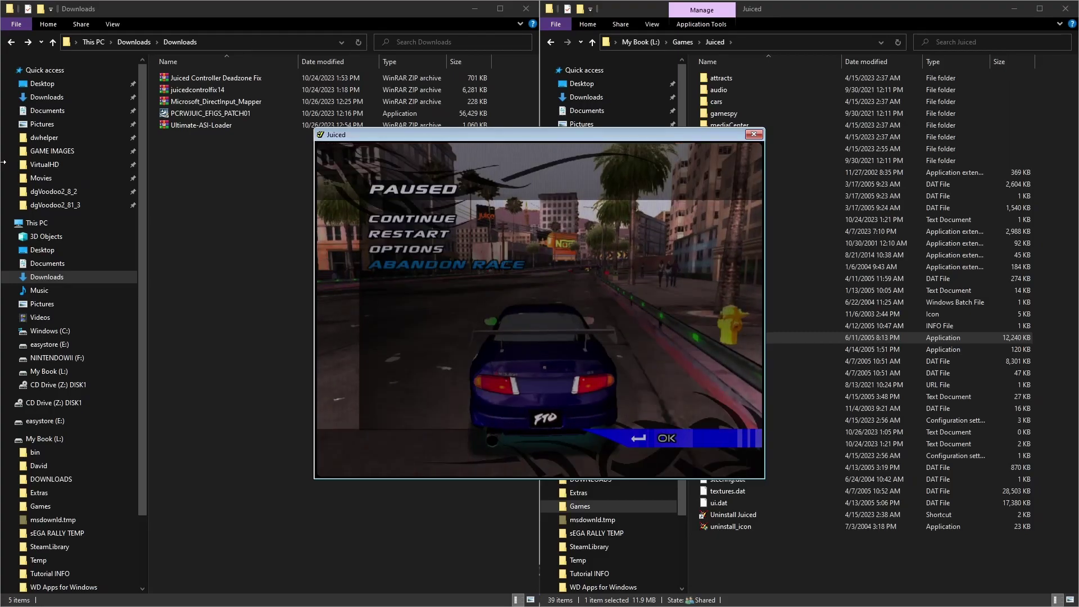
{"action": "key", "text": "Return"}
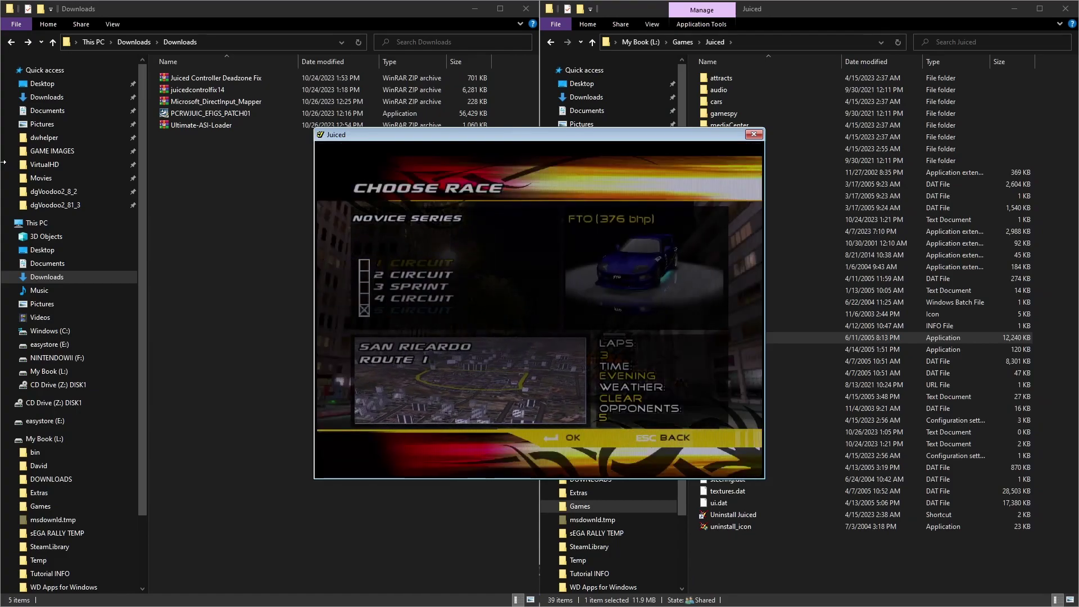
{"action": "key", "text": "alt+F4"}
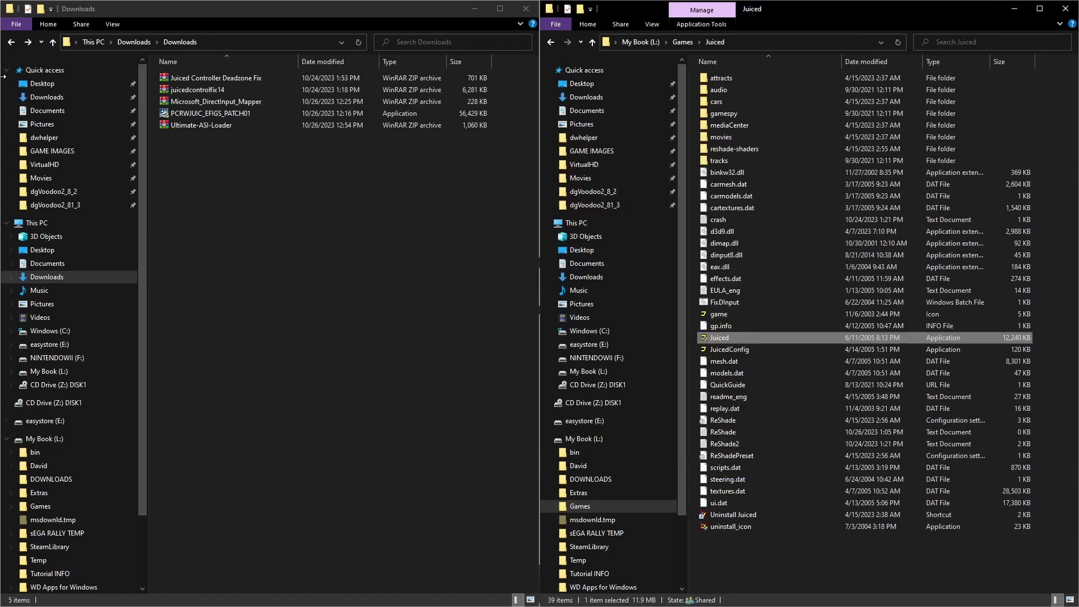
- Open the Juiced Controller Deadzone Fix archive and read its ReadMe.txt instructions
{"action": "left_click", "coordinate": [231, 89]}
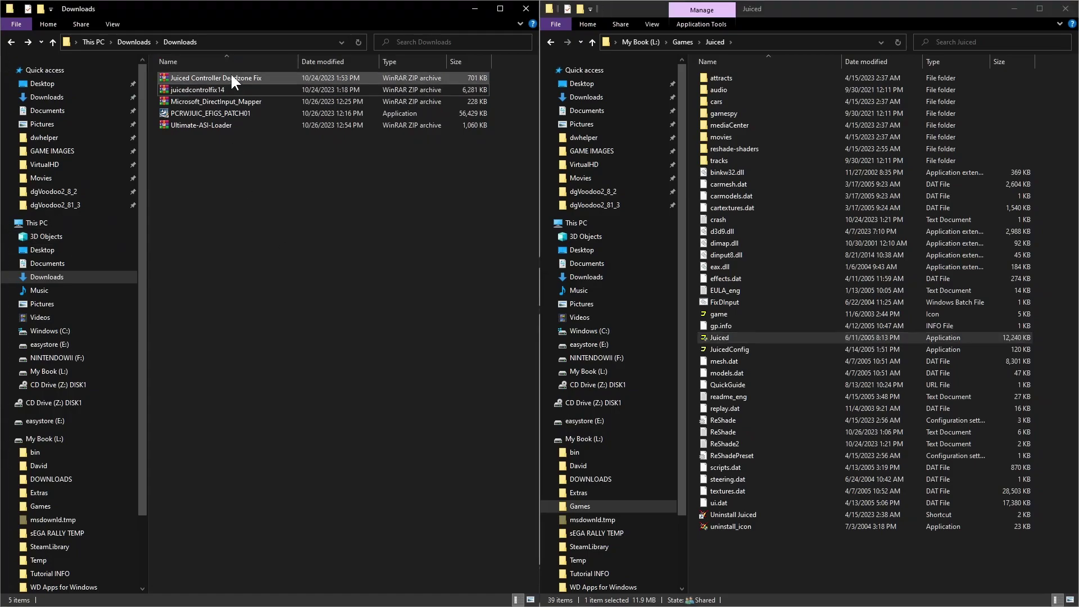
{"action": "double_click", "coordinate": [231, 76]}
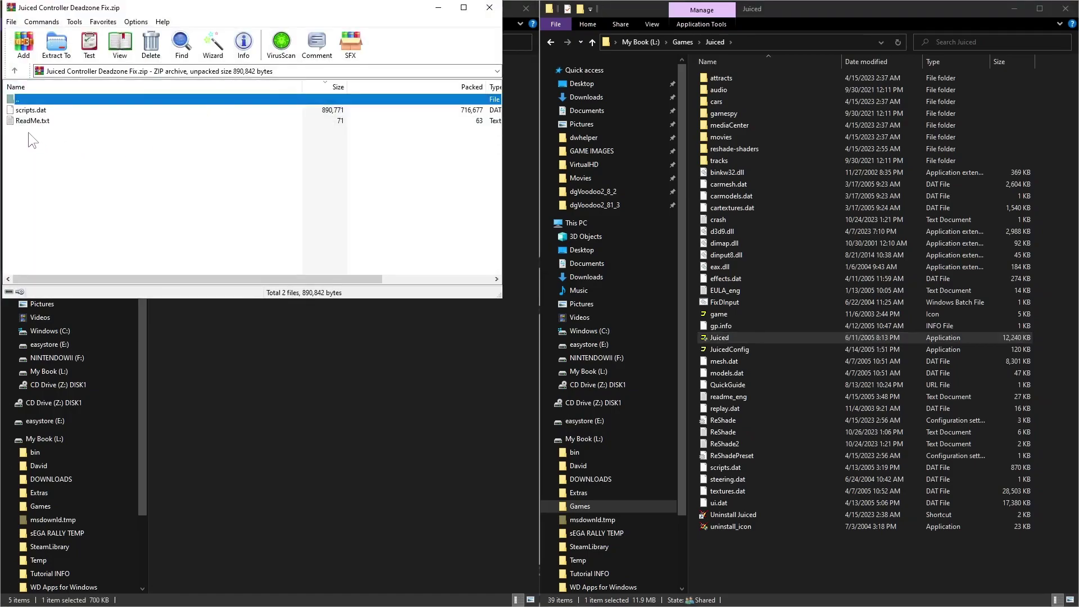
{"action": "double_click", "coordinate": [29, 122]}
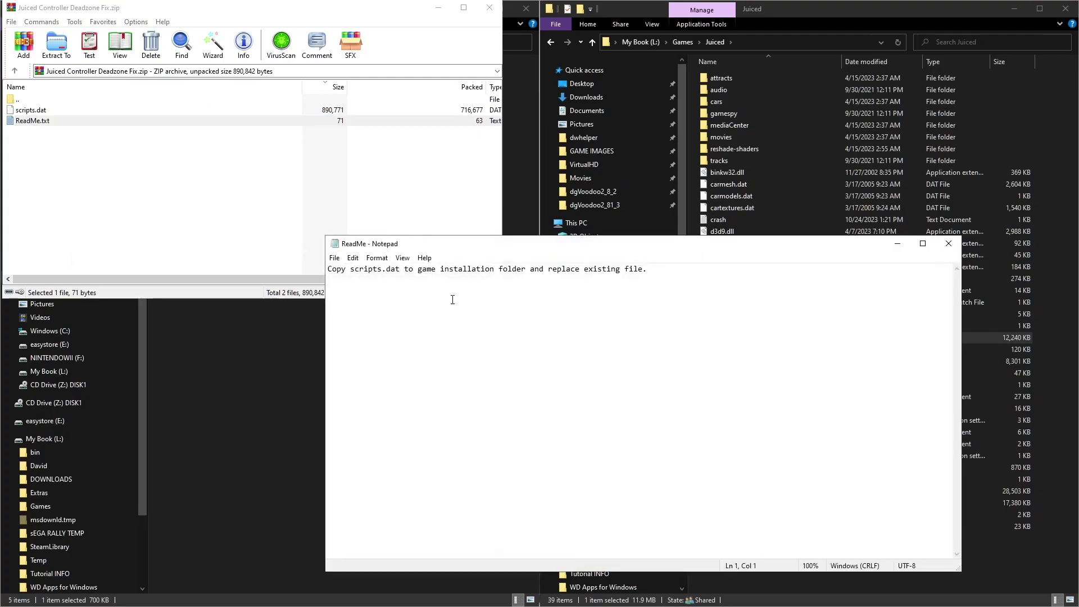
{"action": "left_click", "coordinate": [949, 244]}
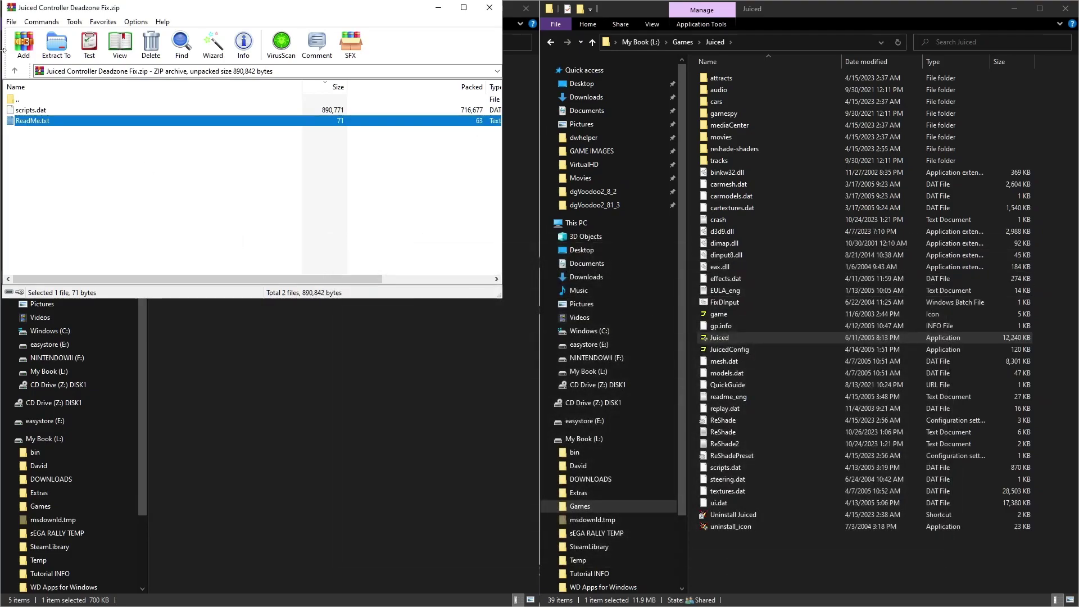
- Copy scripts.dat from the deadzone fix archive into the Juiced game folder, locate it there, and close the archive
{"action": "left_click", "coordinate": [27, 111]}
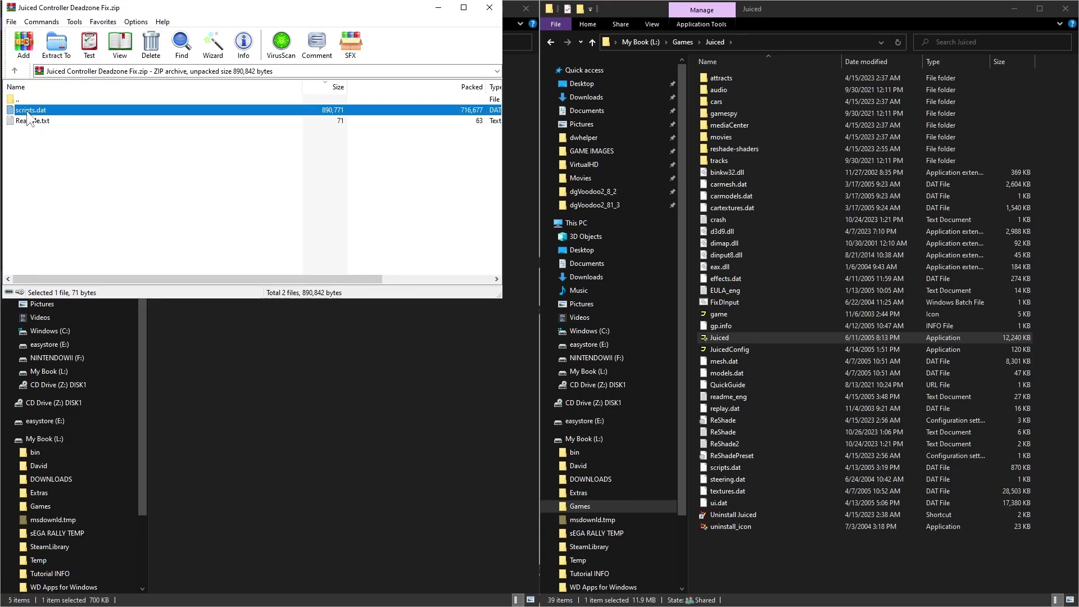
{"action": "left_click_drag", "start_coordinate": [27, 111], "coordinate": [792, 570]}
{"action": "left_click_drag", "start_coordinate": [332, 236], "coordinate": [224, 169]}
{"action": "left_click", "coordinate": [292, 203]}
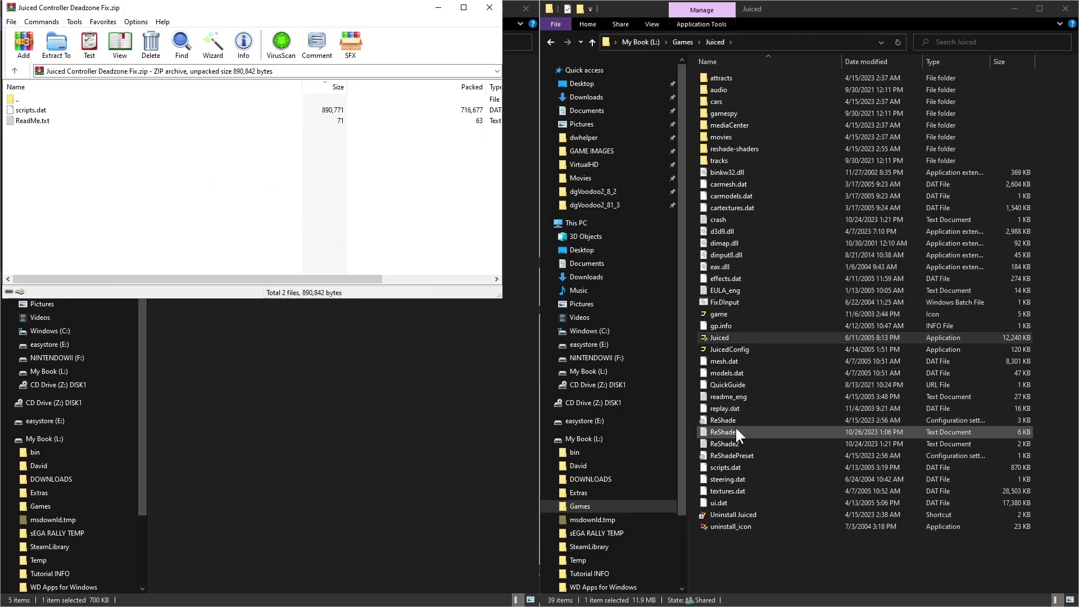
{"action": "left_click", "coordinate": [719, 207]}
{"action": "key", "text": "s"}
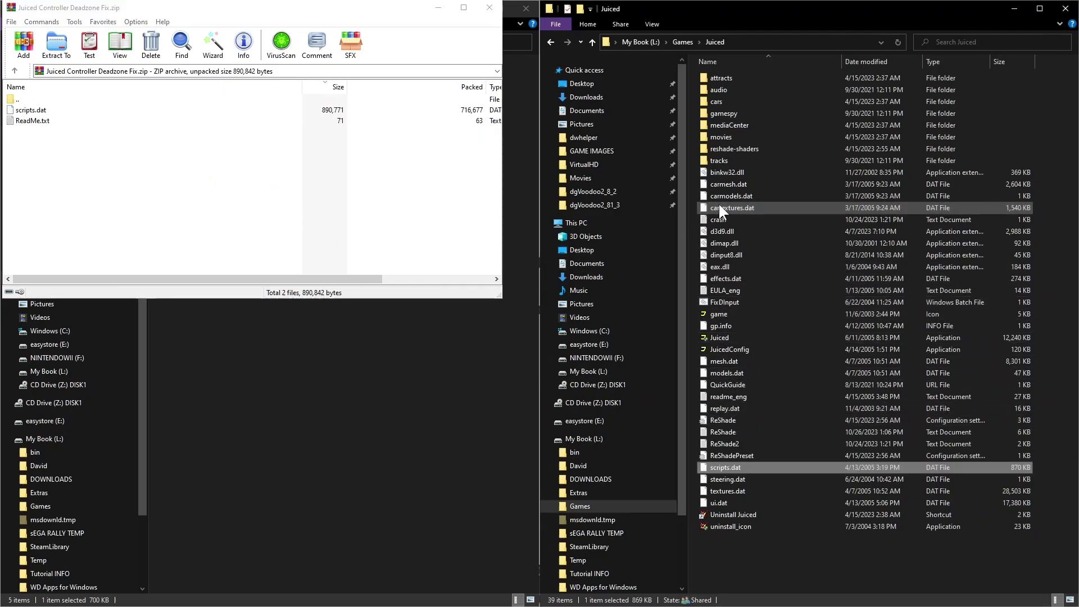
{"action": "left_click", "coordinate": [489, 8]}
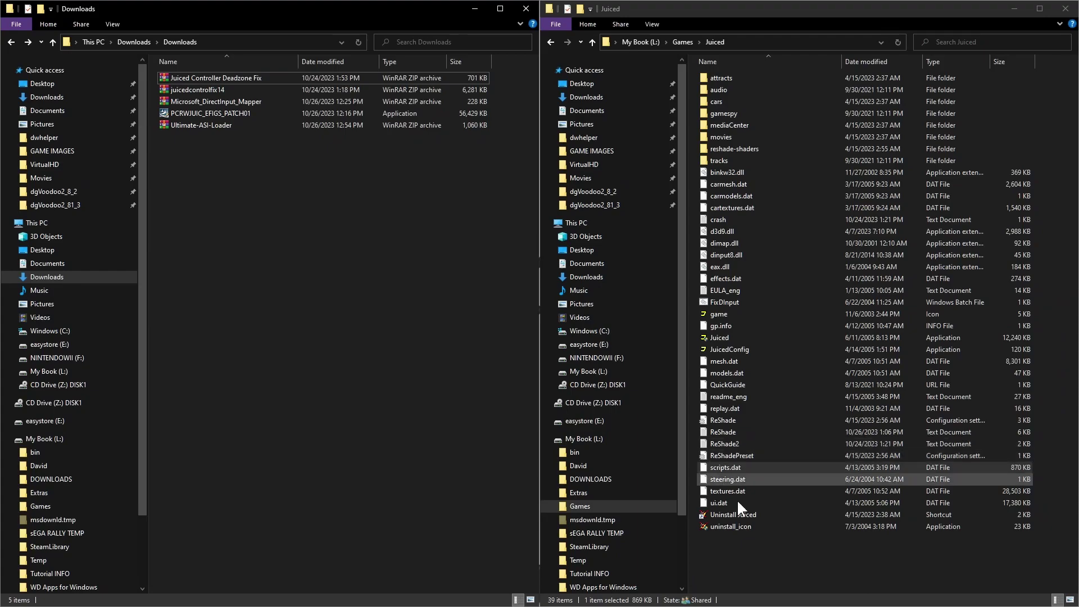
- Launch JuicedConfig from the Juiced game folder, disable Windowed mode and enable Widescreen
{"action": "left_click", "coordinate": [744, 551]}
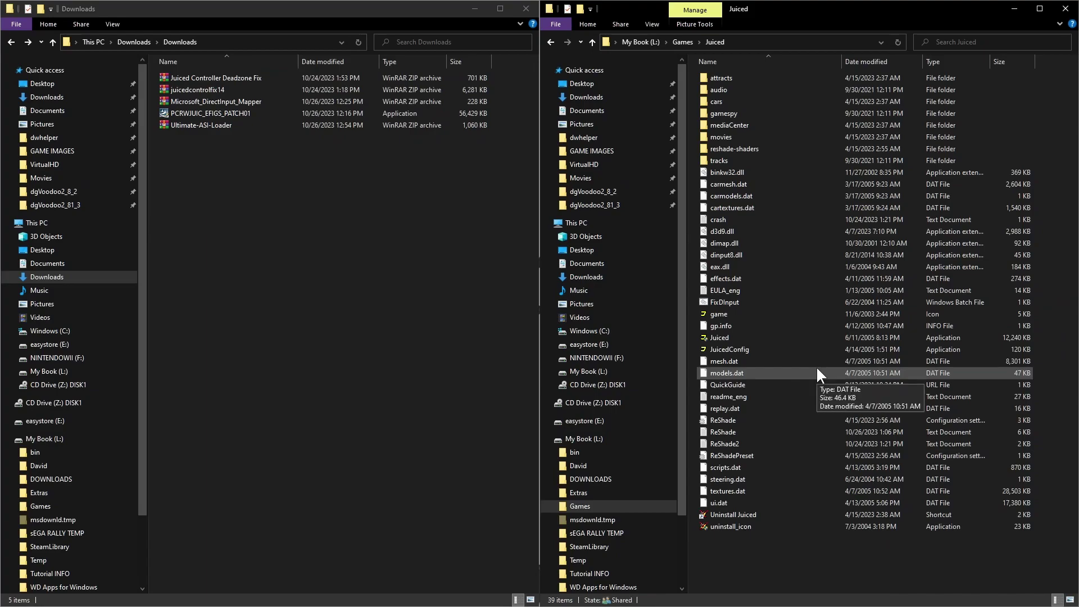
{"action": "double_click", "coordinate": [741, 351]}
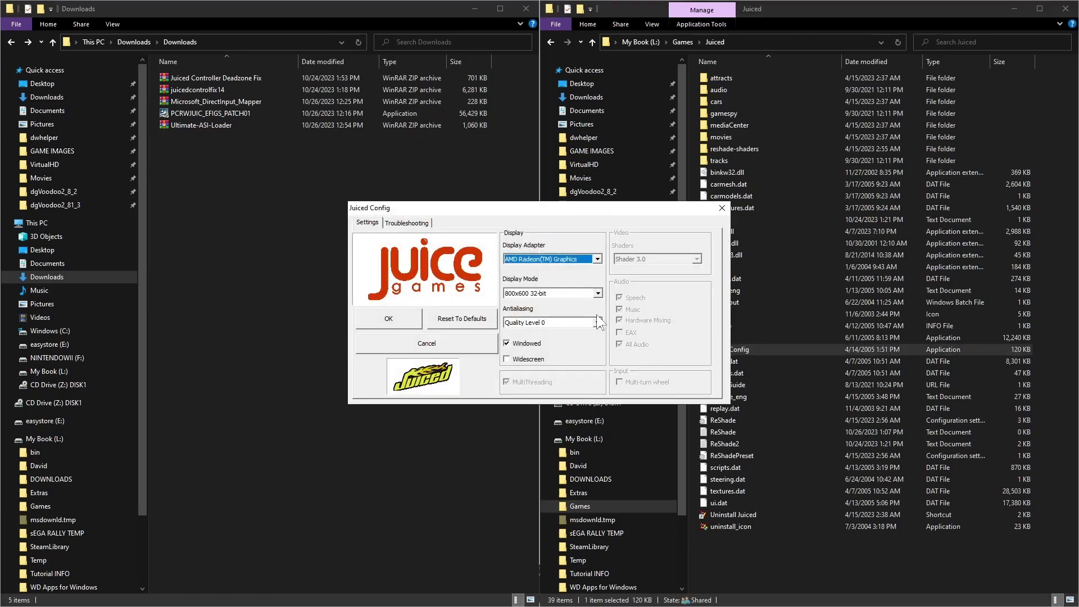
{"action": "left_click", "coordinate": [506, 359]}
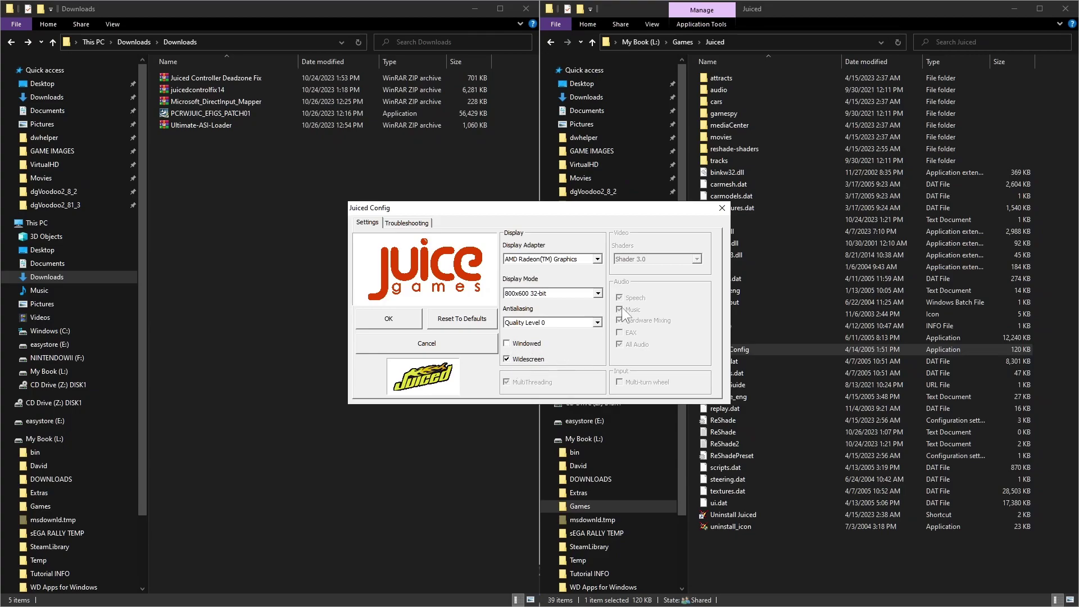
- Set the display mode to 1920x1080 32-bit and antialiasing to Quality Level 8, and validate and save the configuration
{"action": "left_click", "coordinate": [598, 293]}
{"action": "left_click_drag", "start_coordinate": [599, 335], "coordinate": [598, 369]}
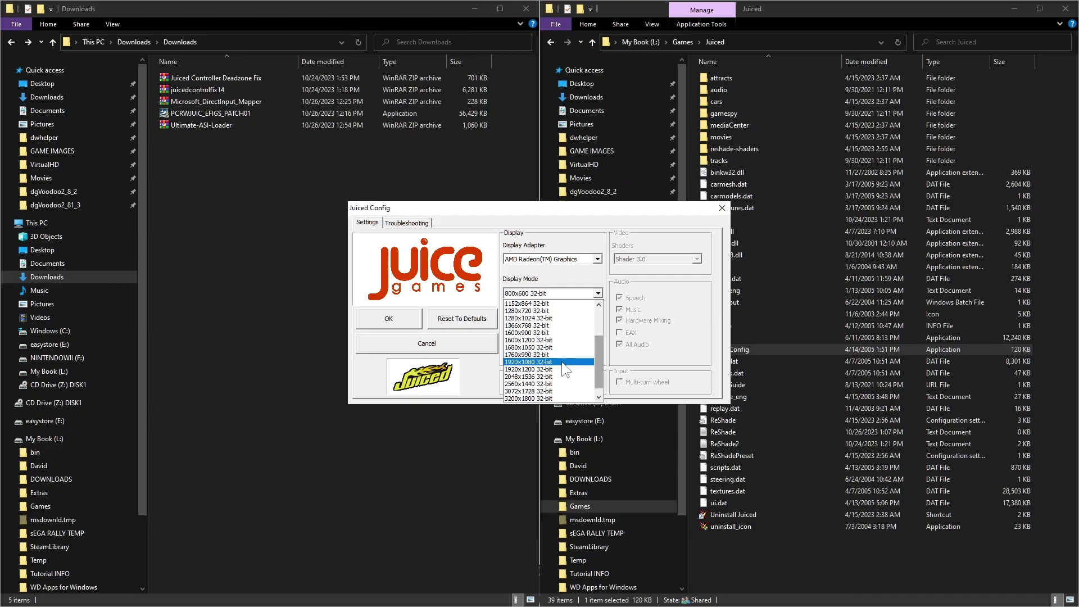
{"action": "left_click", "coordinate": [565, 362]}
{"action": "left_click", "coordinate": [597, 323]}
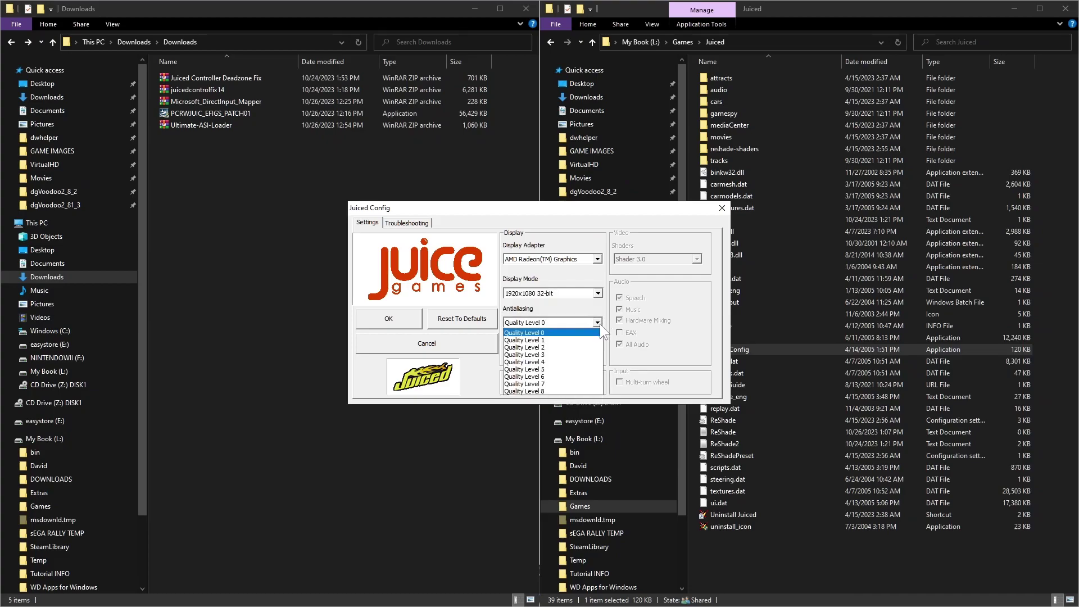
{"action": "left_click", "coordinate": [535, 389]}
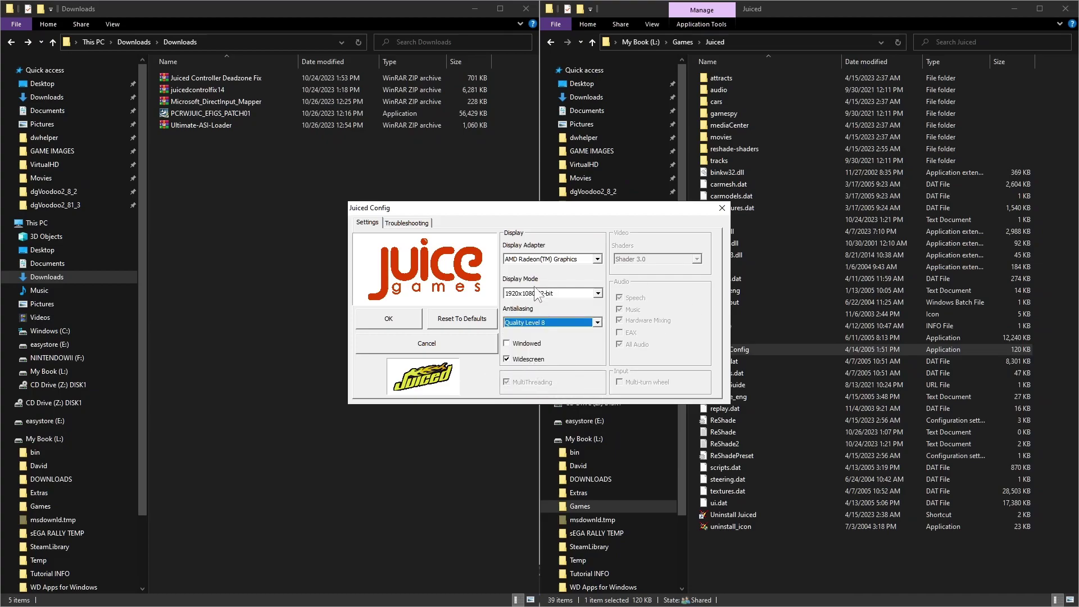
{"action": "left_click", "coordinate": [405, 318]}
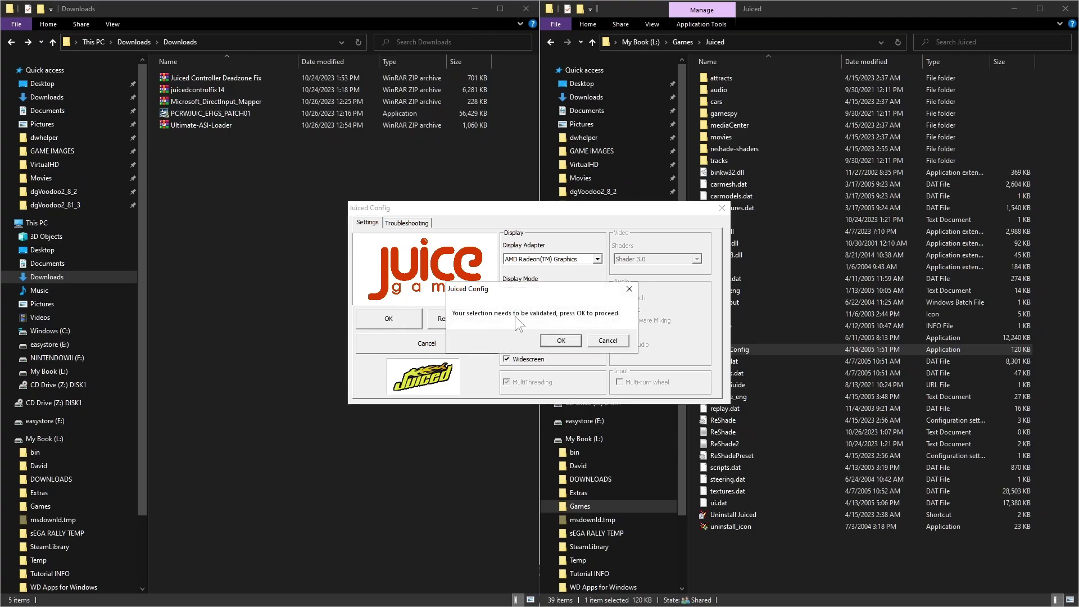
{"action": "left_click", "coordinate": [575, 337]}
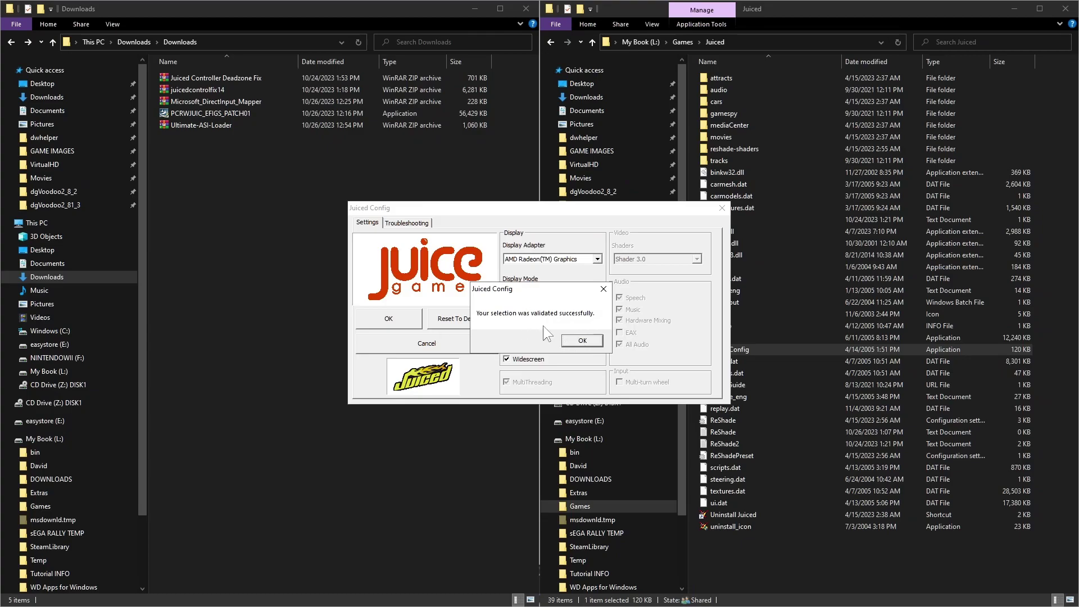
{"action": "left_click", "coordinate": [590, 343]}
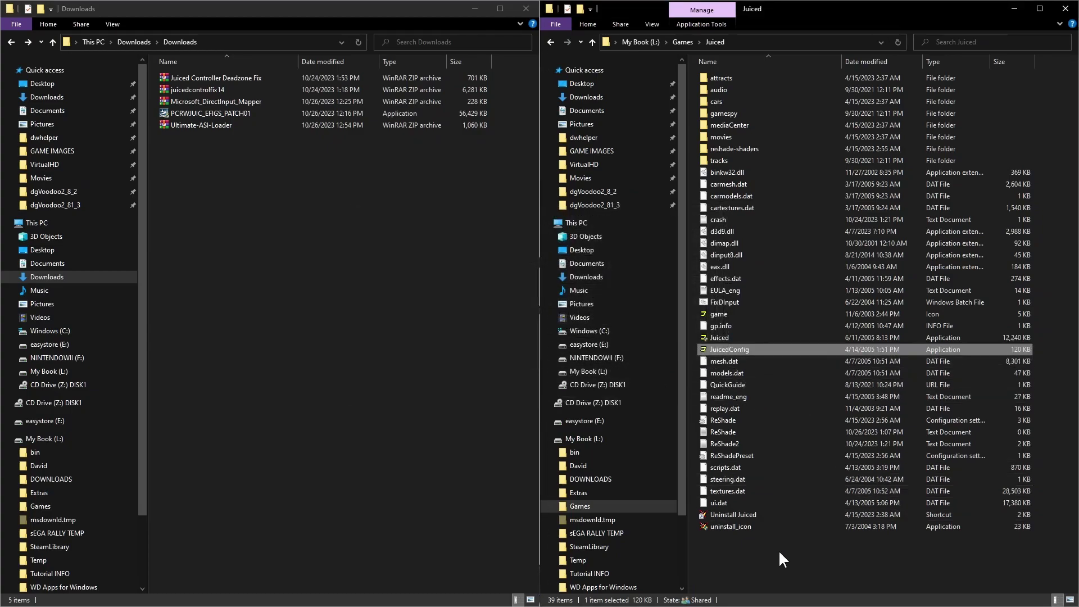